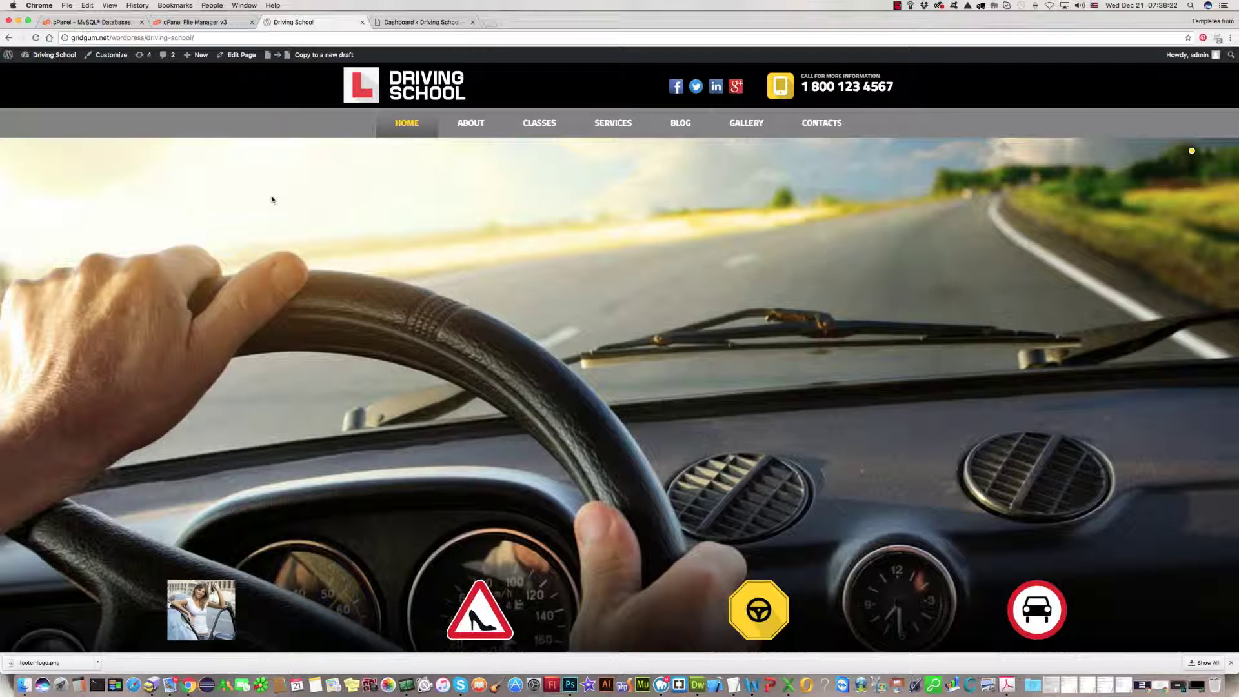
Scroll the Driving School homepage down to the footer logo, address and opening hours.
{"action": "scroll", "coordinate": [271, 199], "scroll_direction": "down", "scroll_amount": 20}
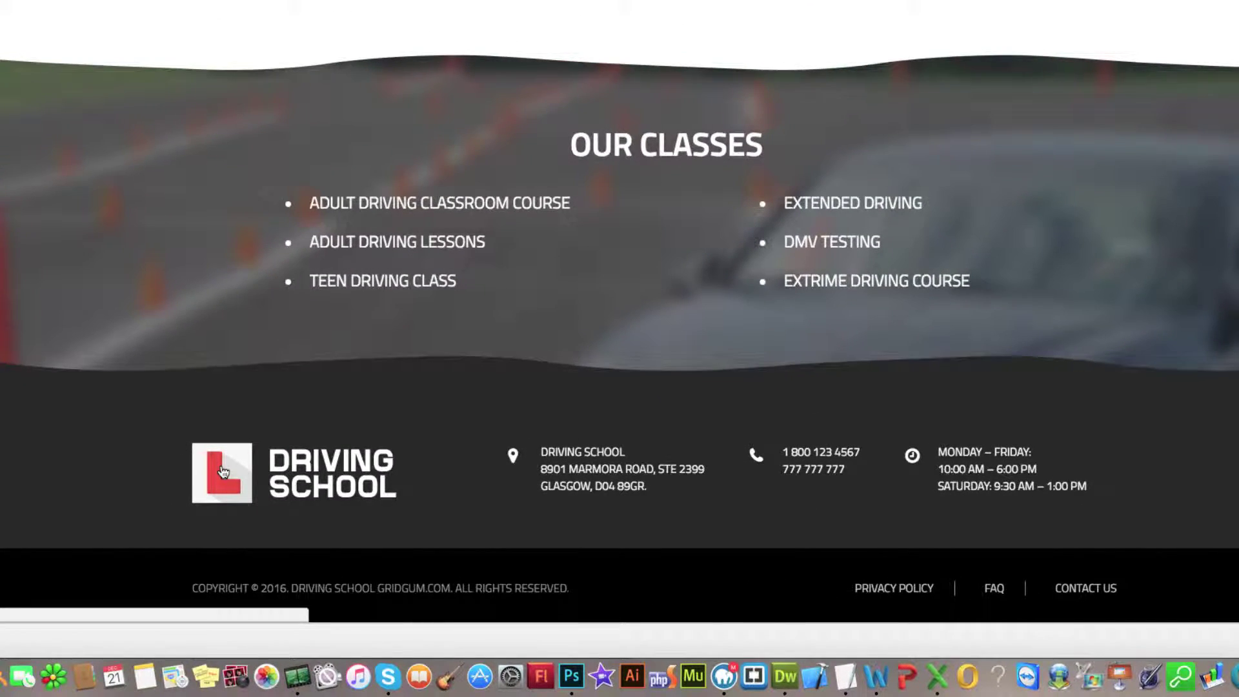
Start saving the footer logo image, cancel the save dialog, and bring Photoshop forward.
{"action": "right_click", "coordinate": [345, 550]}
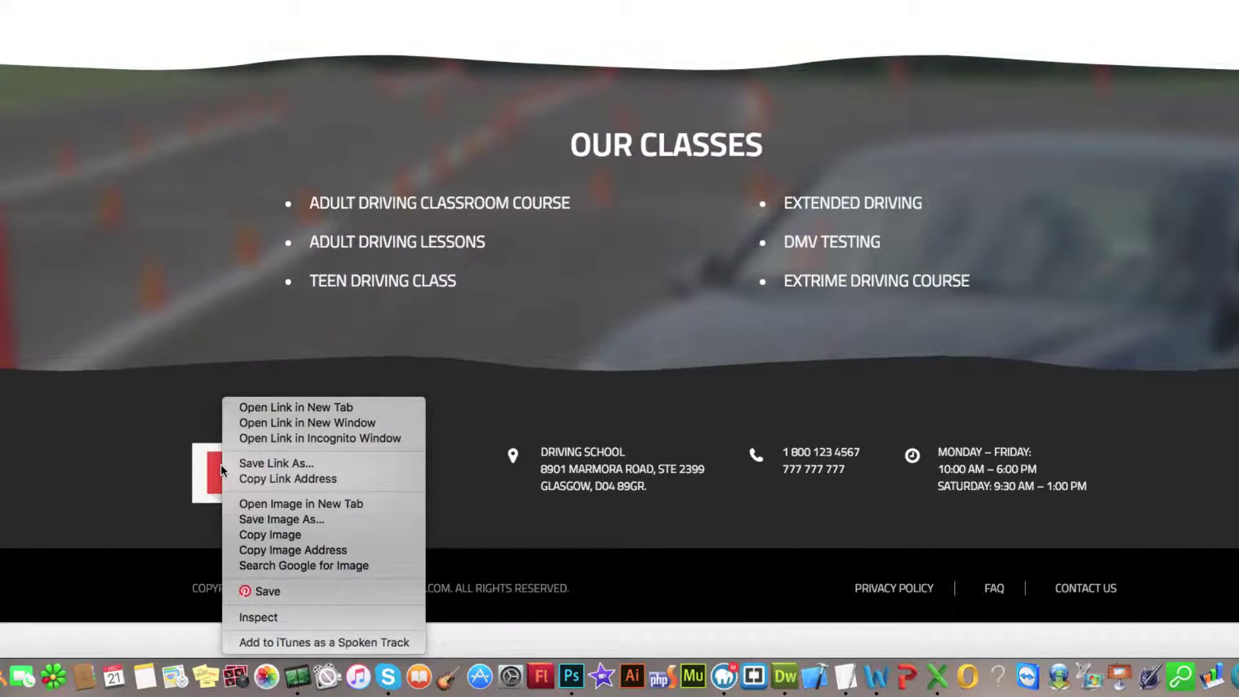
{"action": "left_click", "coordinate": [255, 519]}
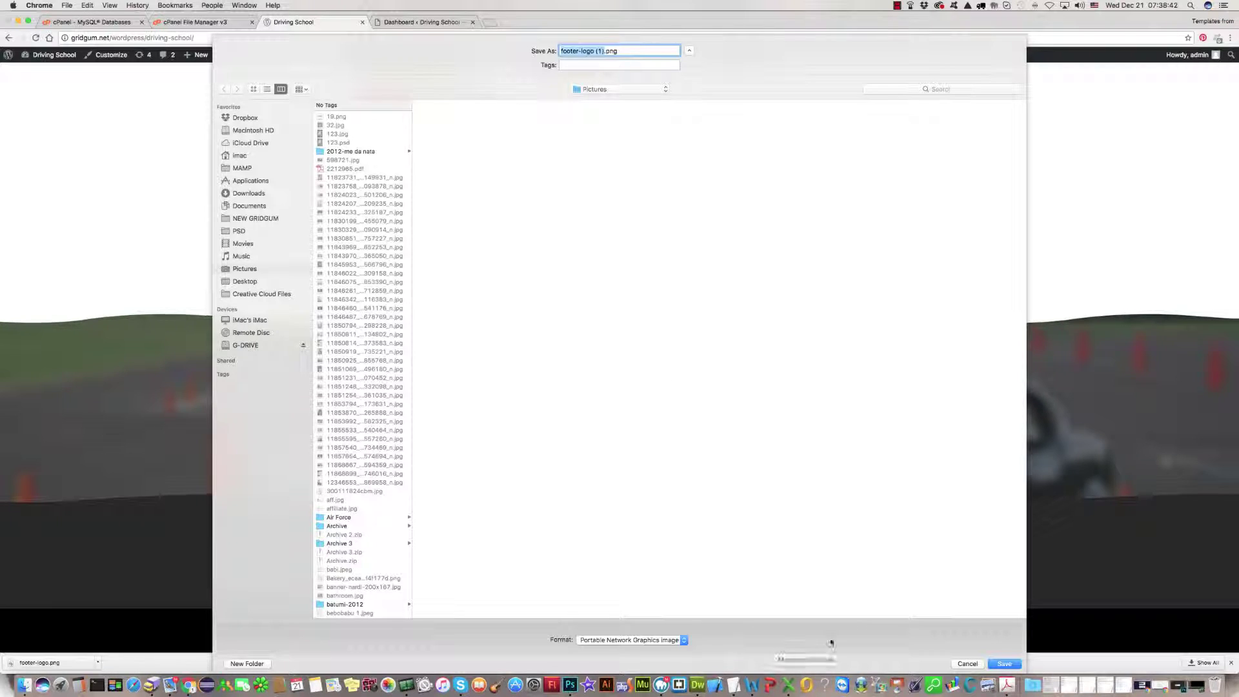
{"action": "left_click", "coordinate": [968, 665]}
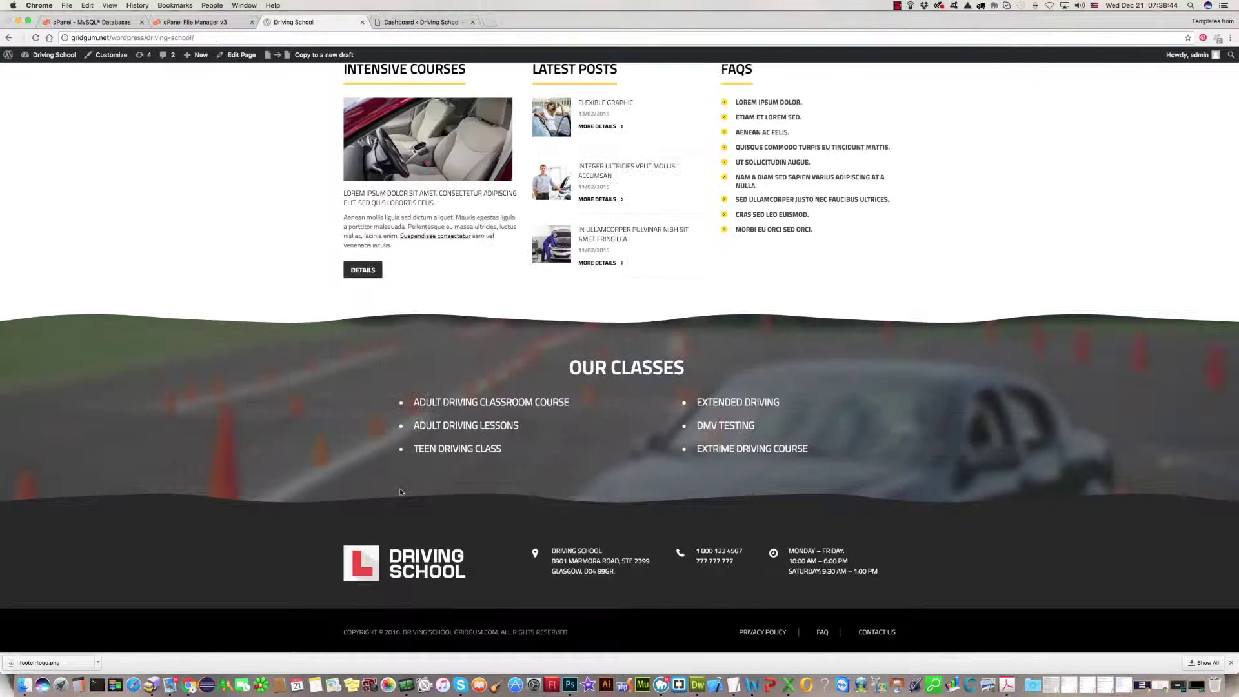
{"action": "left_click", "coordinate": [570, 685]}
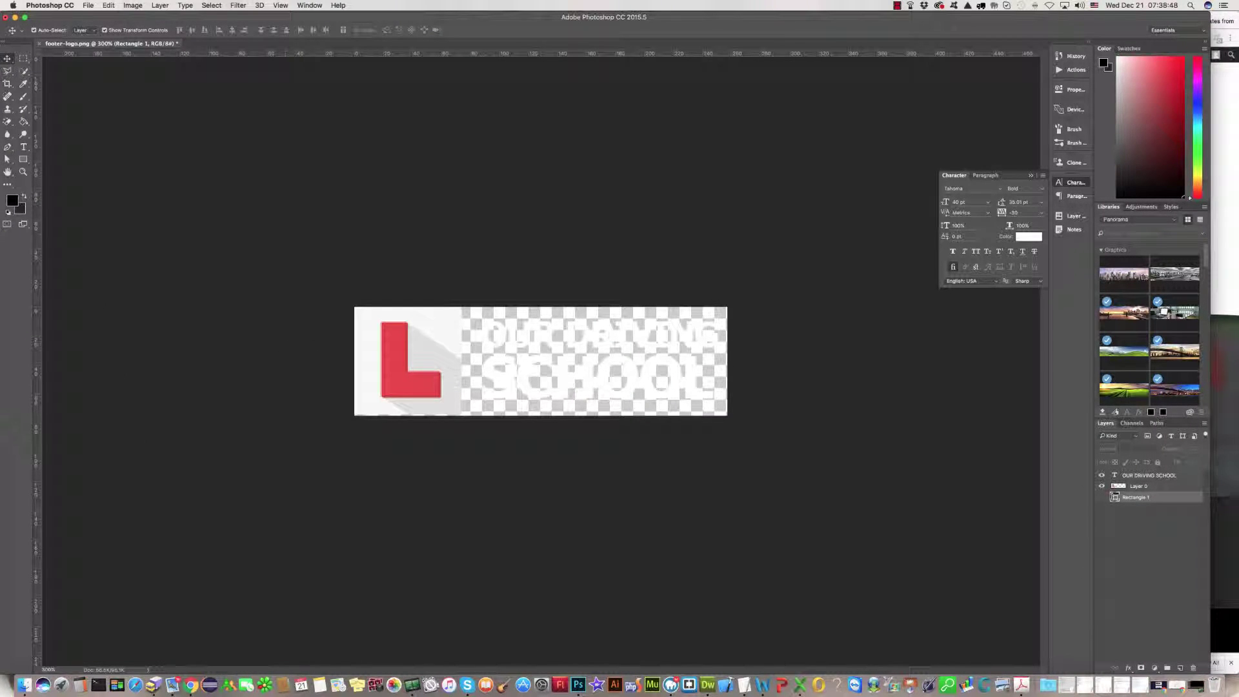
Make the Rectangle 1 black box visible behind the OUR DRIVING SCHOOL text, then minimize Photoshop.
{"action": "left_click", "coordinate": [1102, 498]}
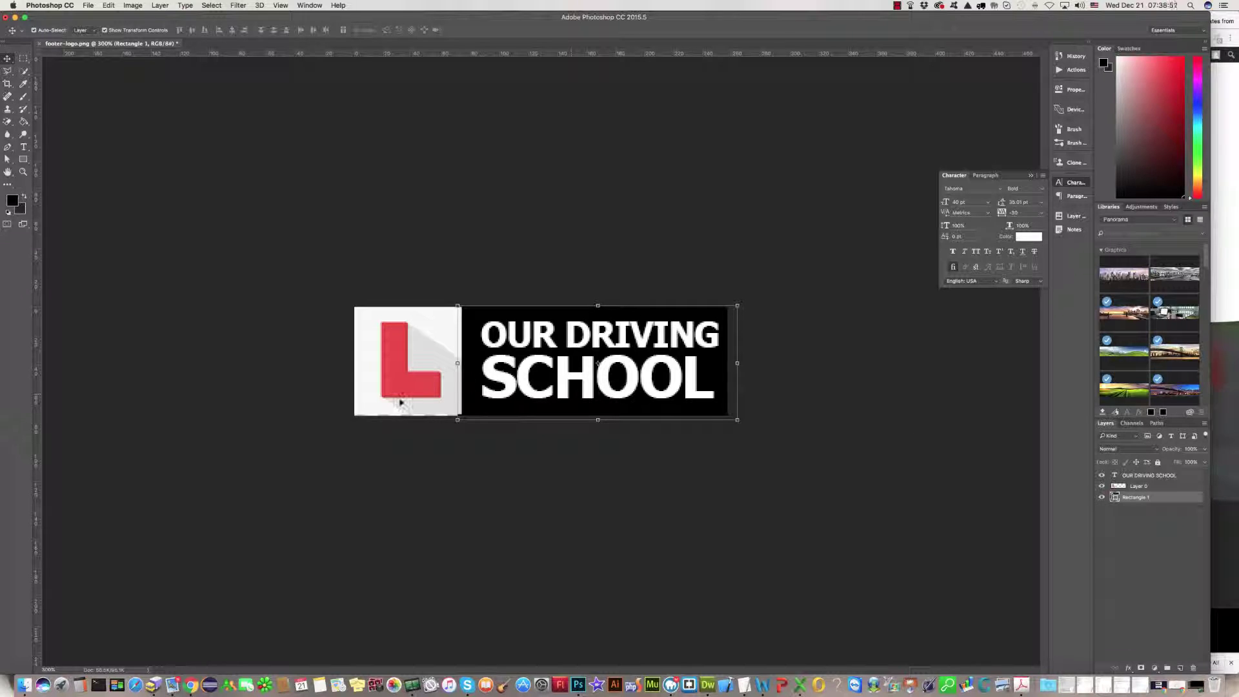
{"action": "left_click", "coordinate": [301, 399]}
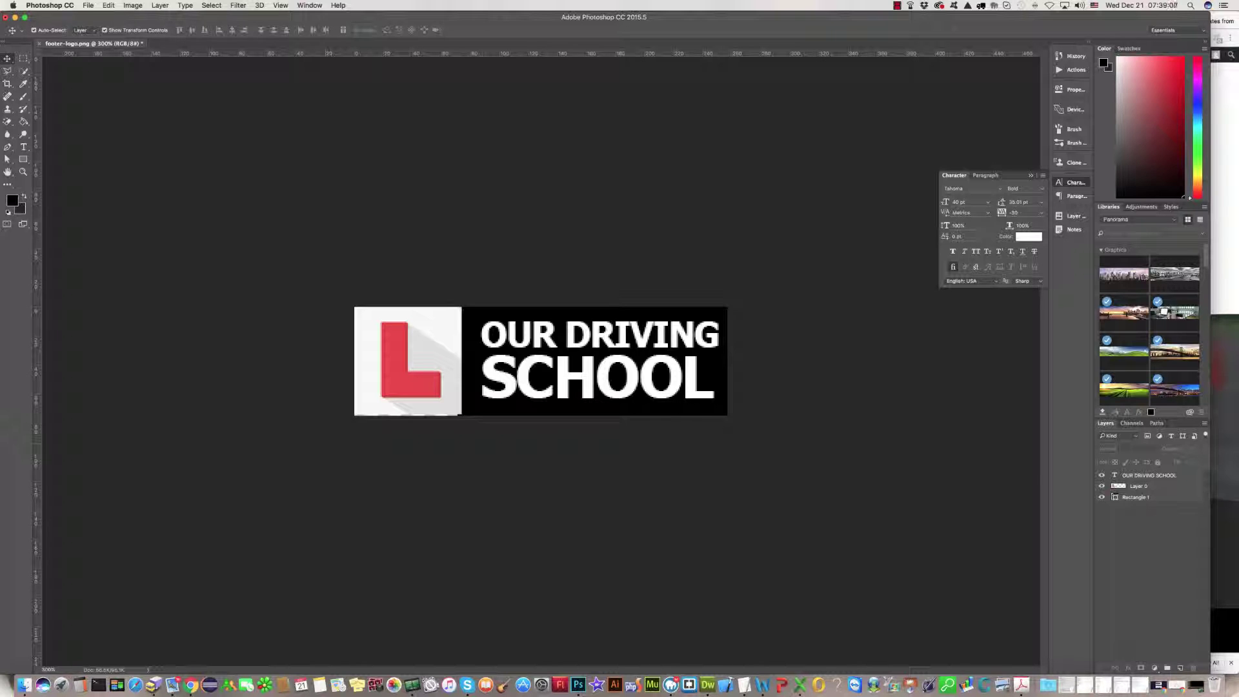
{"action": "left_click", "coordinate": [15, 18]}
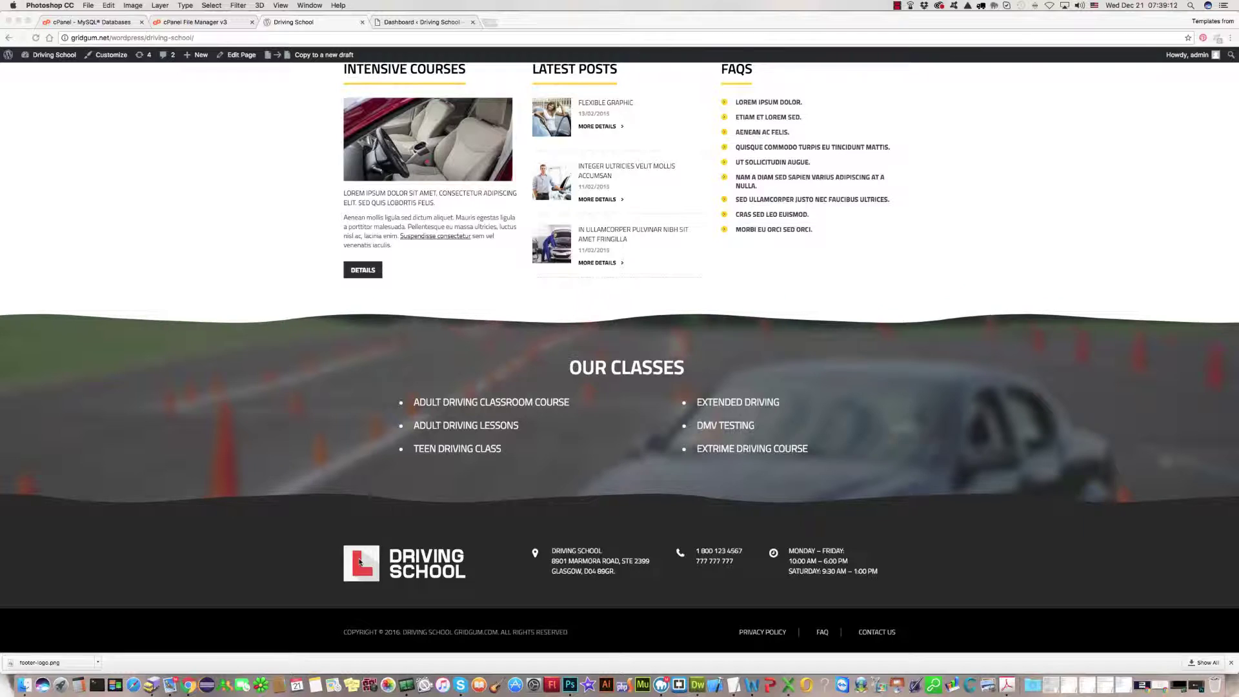
Inspect the footer logo in DevTools and find its img src path to footer-logo.png.
{"action": "right_click", "coordinate": [359, 564]}
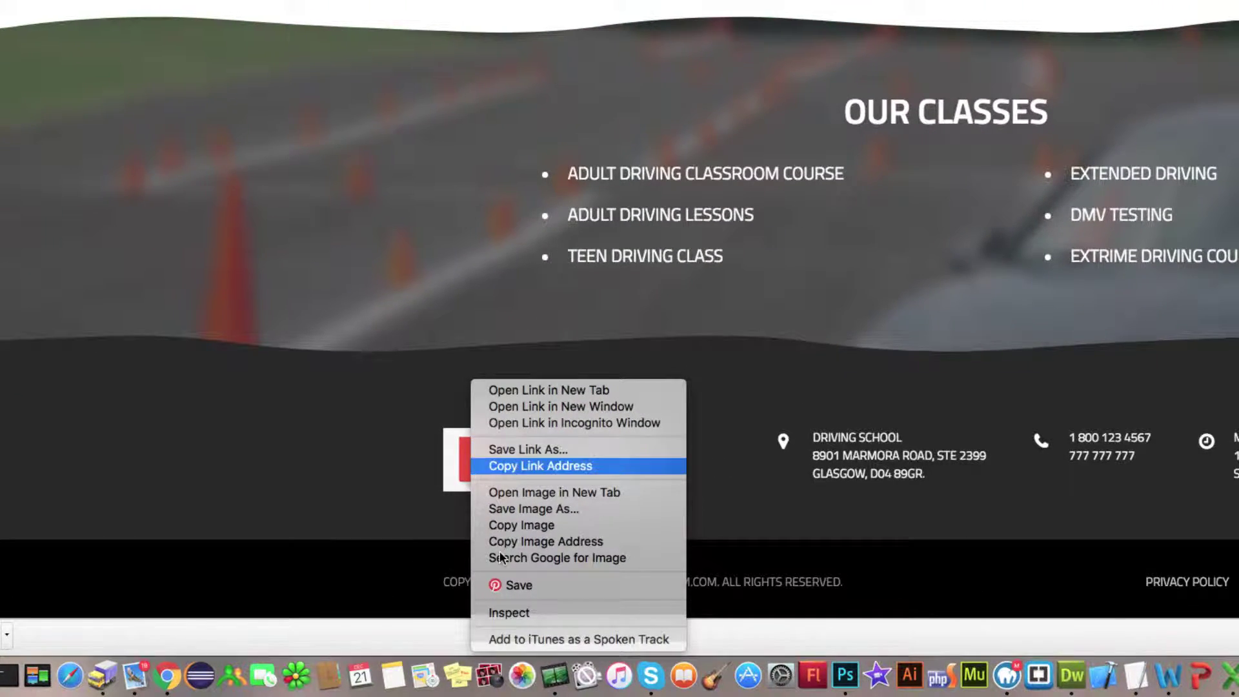
{"action": "left_click", "coordinate": [516, 613]}
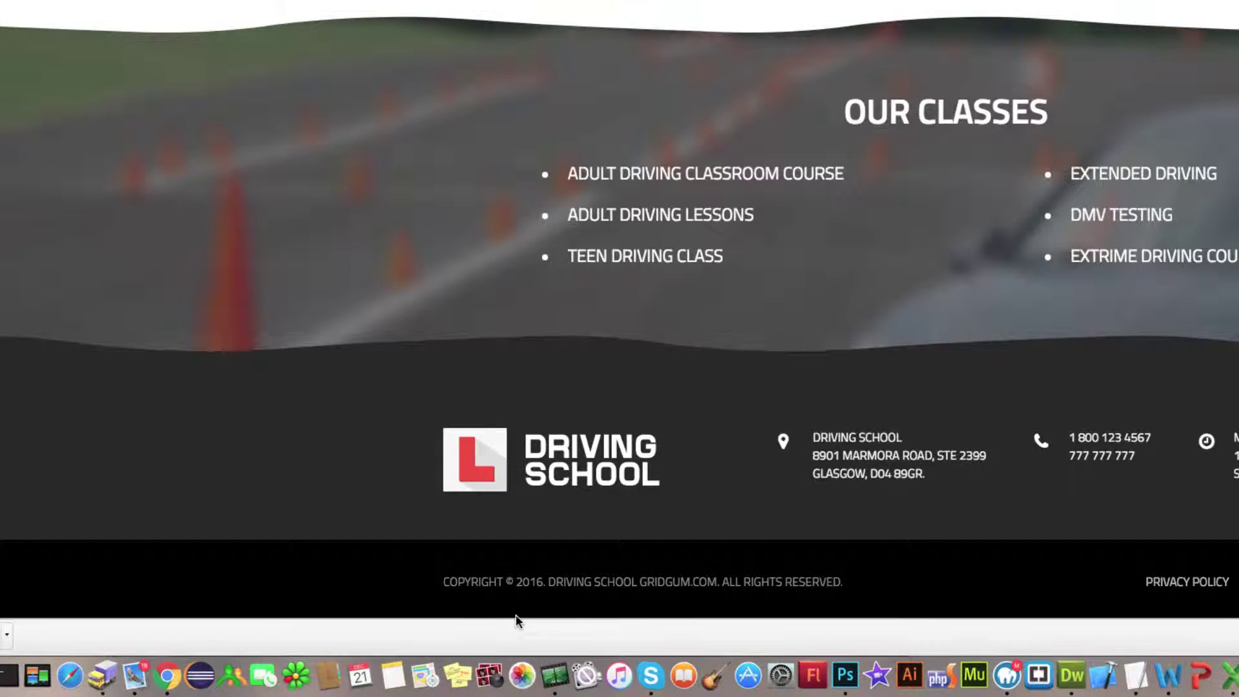
{"action": "mouse_move", "coordinate": [338, 428]}
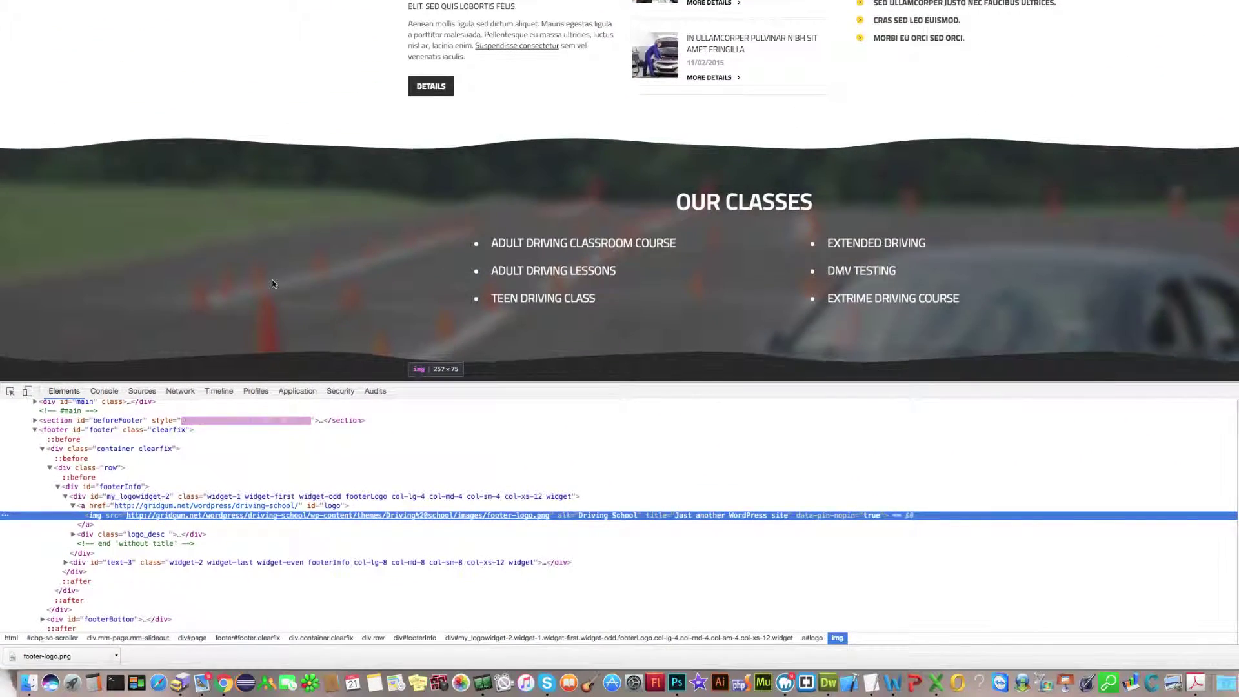
{"action": "scroll", "coordinate": [272, 280], "scroll_direction": "down", "scroll_amount": 3}
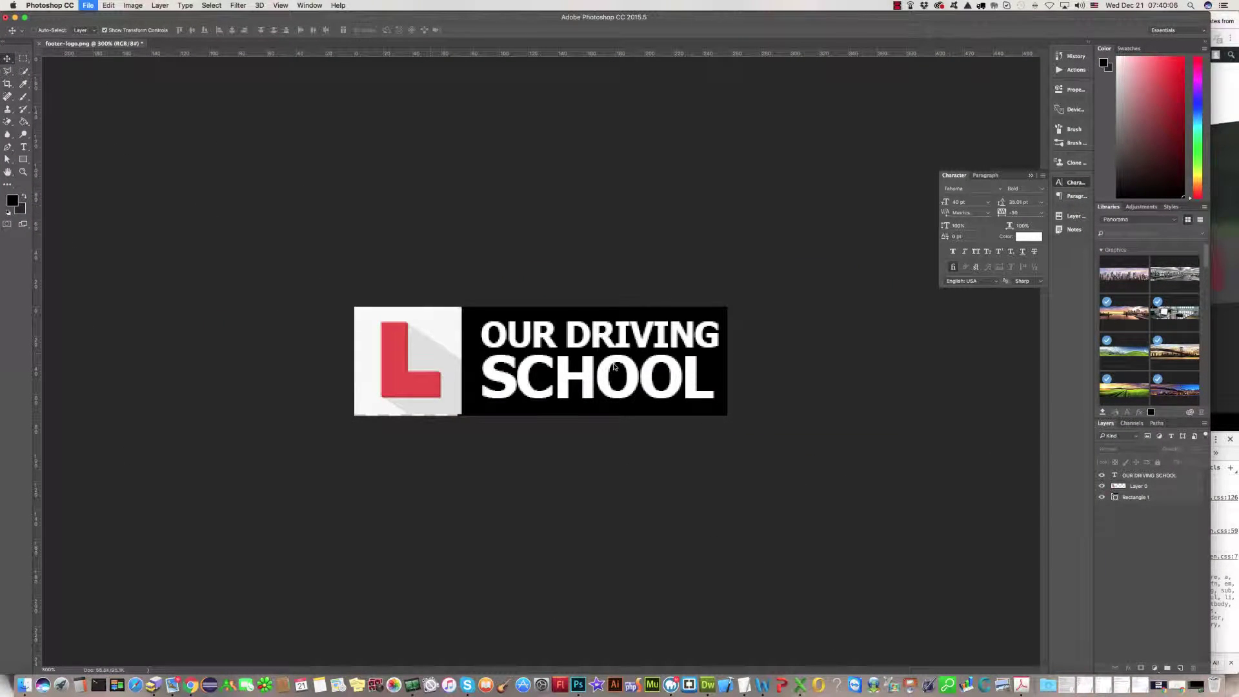
Export the logo via Save for Web as transparent PNG-24 footer-logo.png onto G-DRIVE.
{"action": "key", "text": "ctrl+alt+shift+s"}
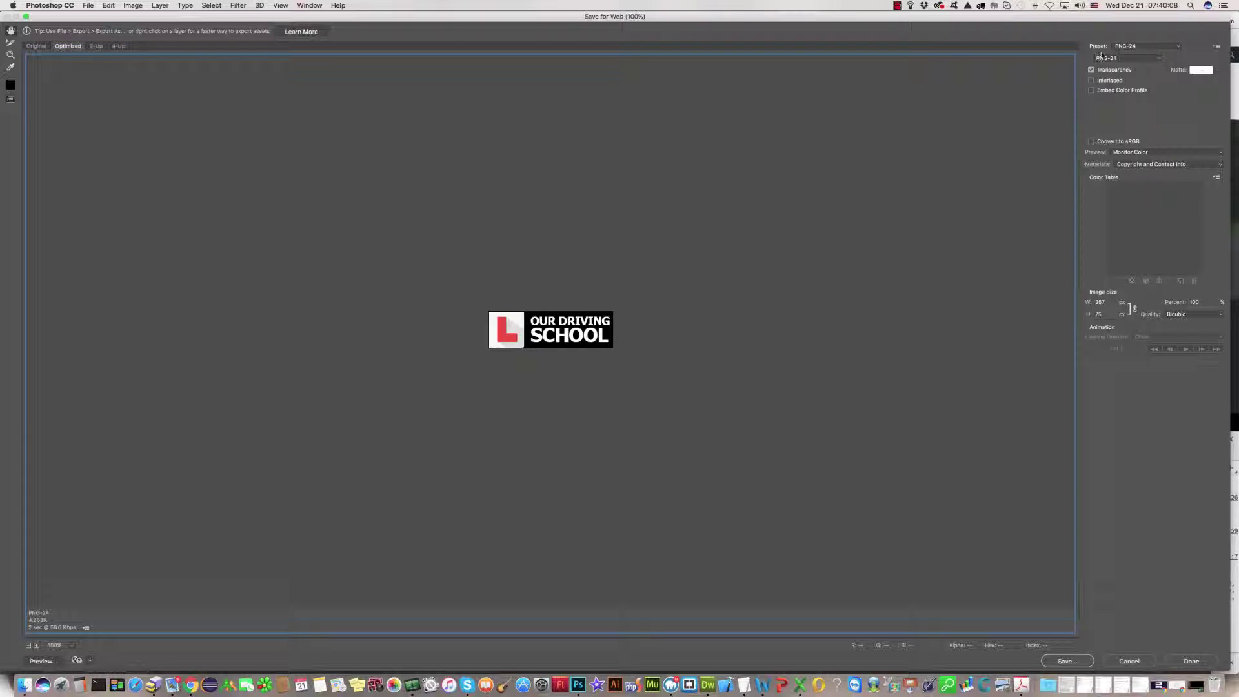
{"action": "left_click", "coordinate": [1066, 661]}
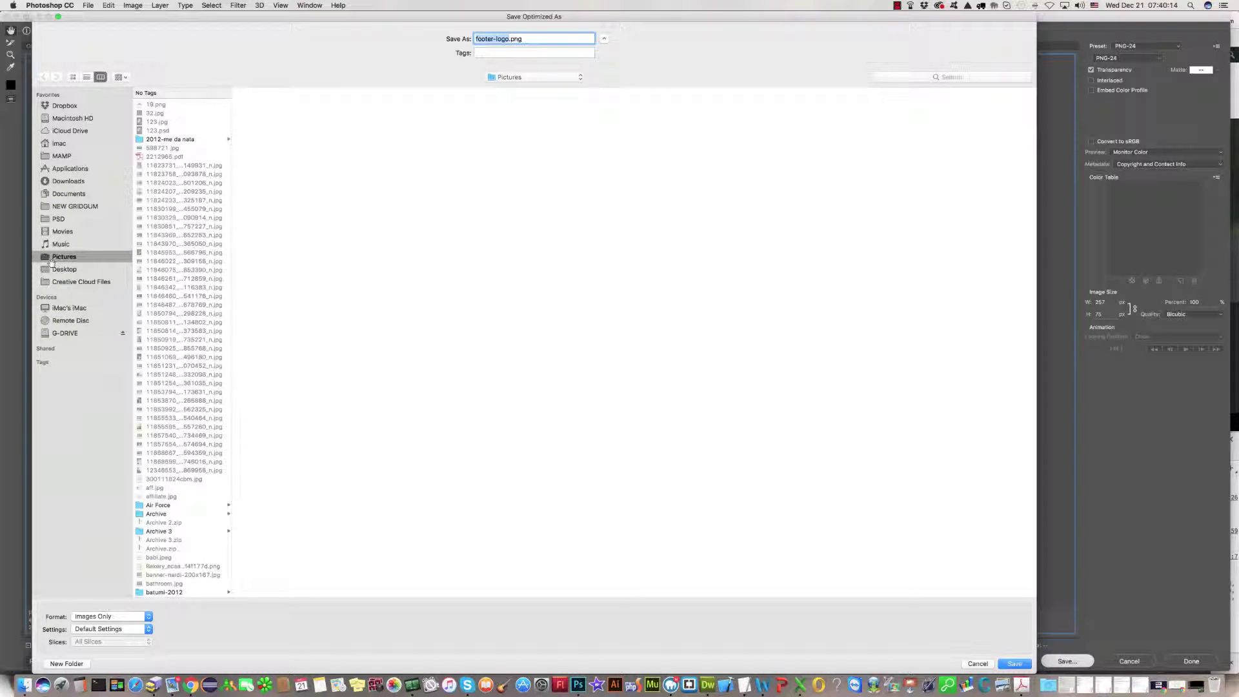
{"action": "left_click", "coordinate": [55, 333]}
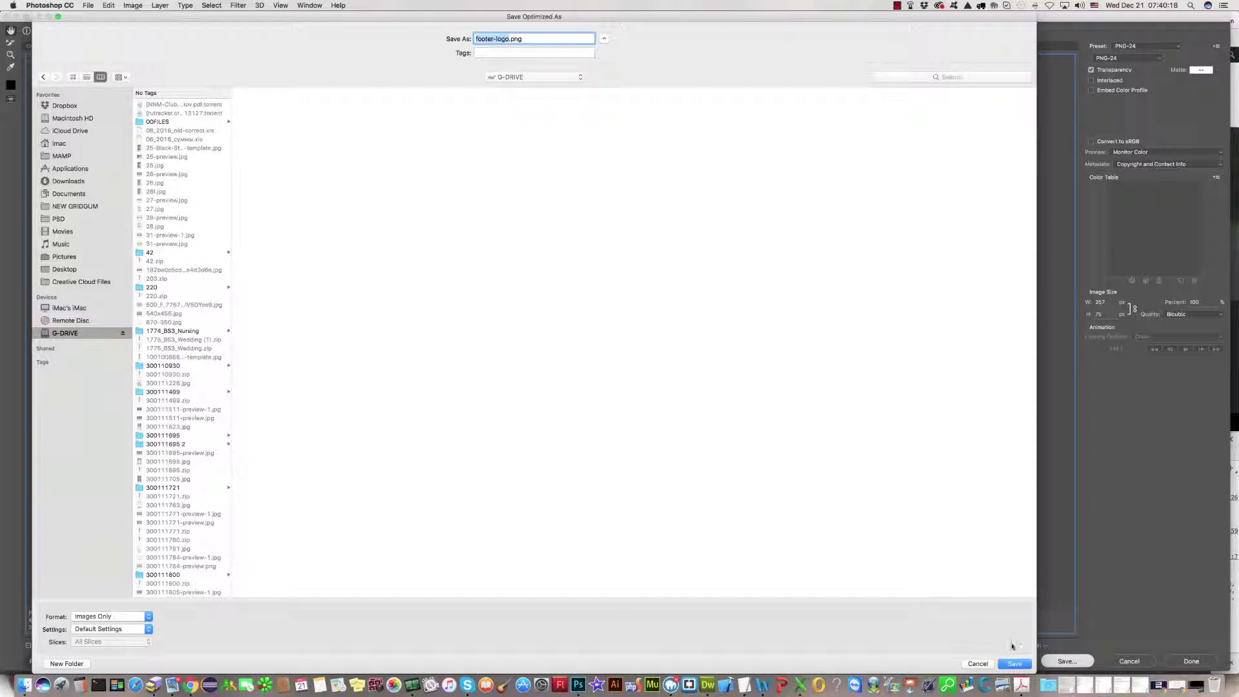
{"action": "left_click", "coordinate": [1018, 666]}
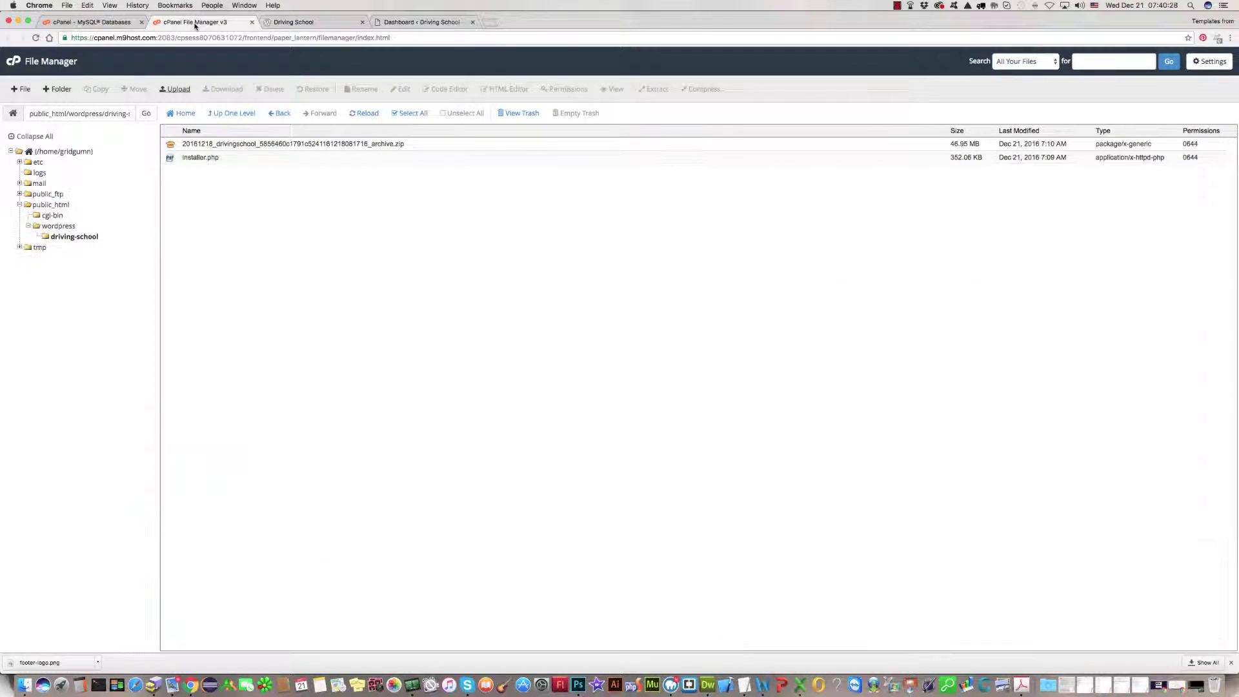
Reload the listing and open wp-content/themes/Driving school/images, rechecking the logo path on the site.
{"action": "left_click", "coordinate": [368, 114]}
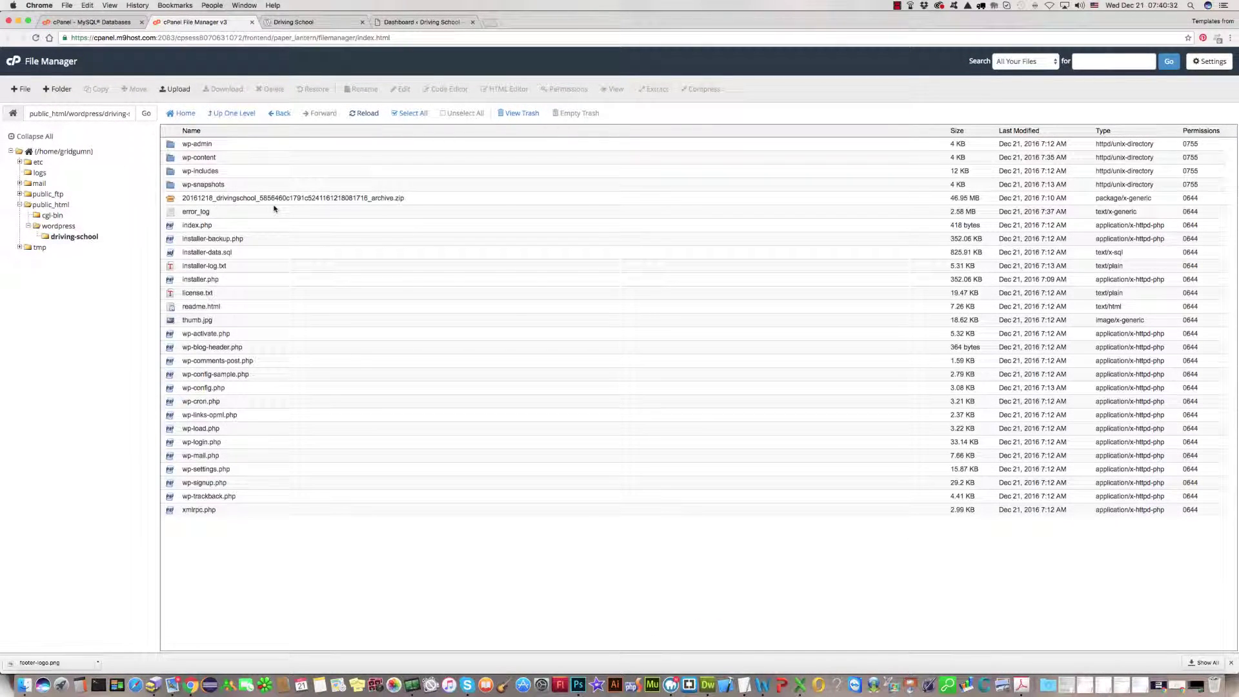
{"action": "double_click", "coordinate": [167, 158]}
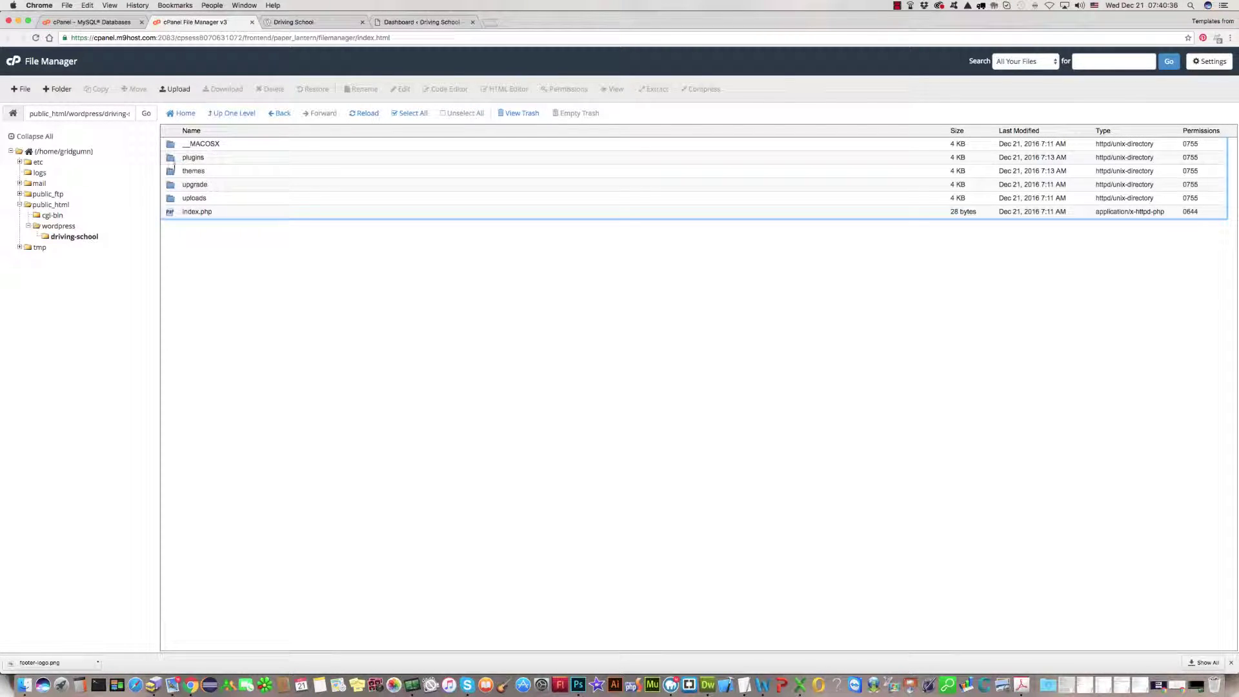
{"action": "double_click", "coordinate": [171, 171]}
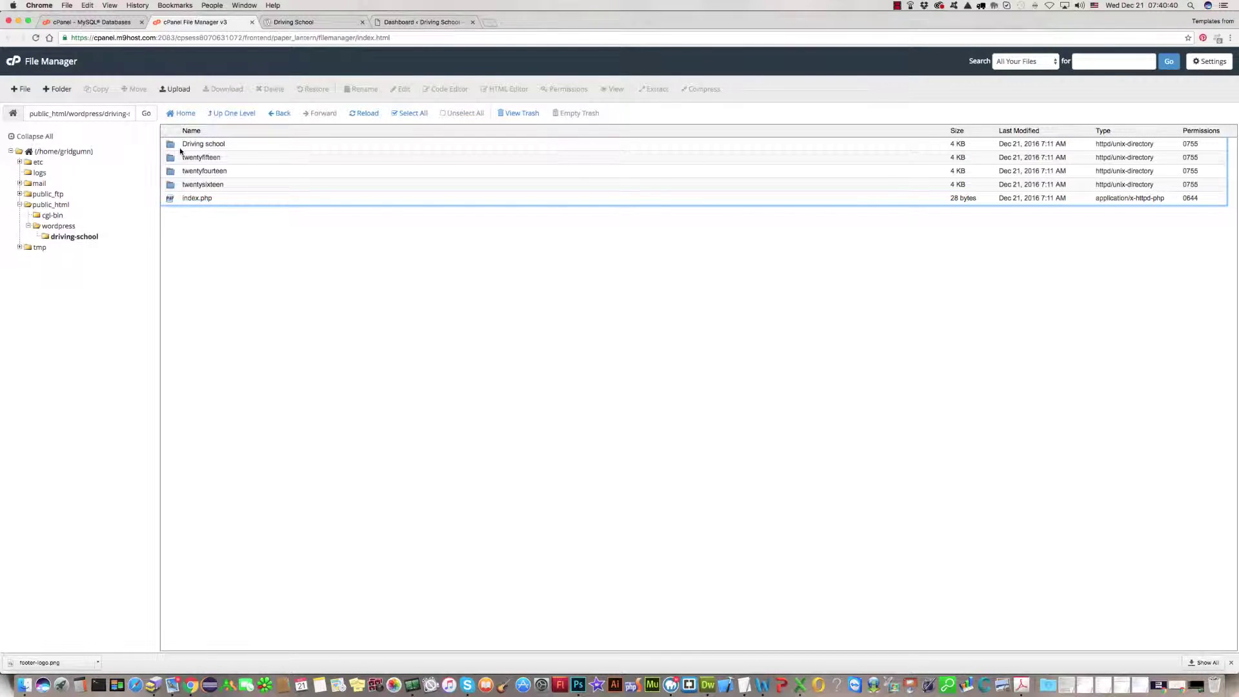
{"action": "double_click", "coordinate": [173, 144]}
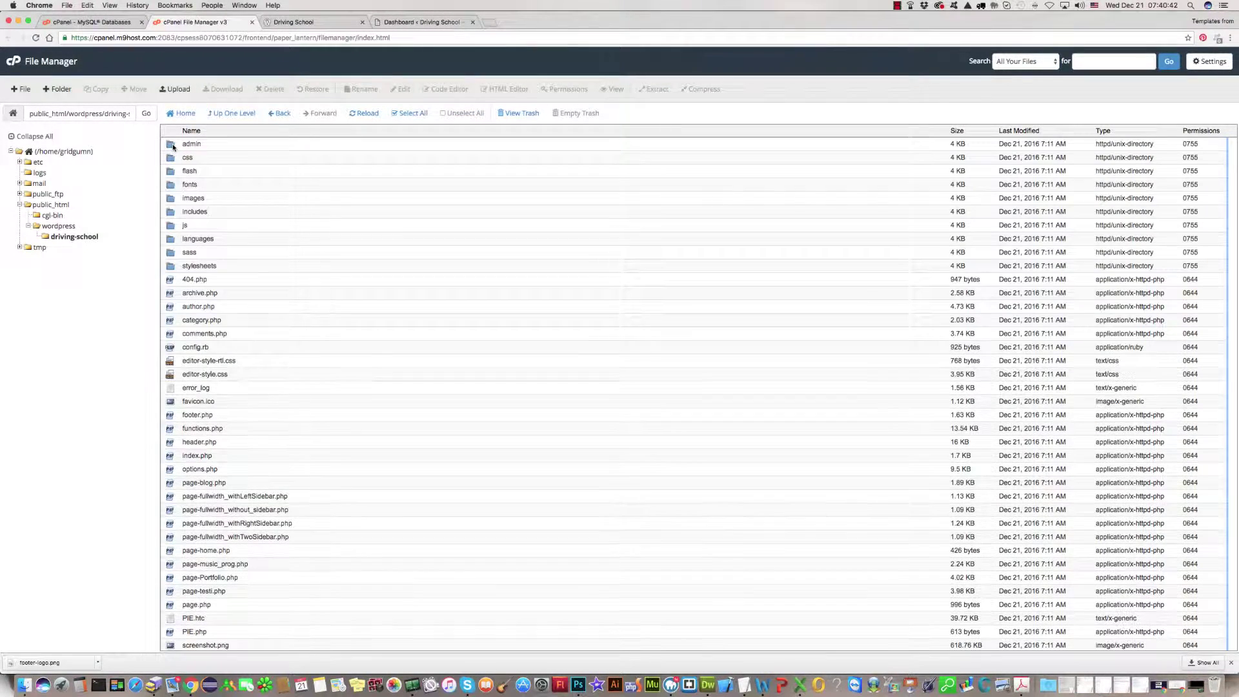
{"action": "double_click", "coordinate": [172, 201]}
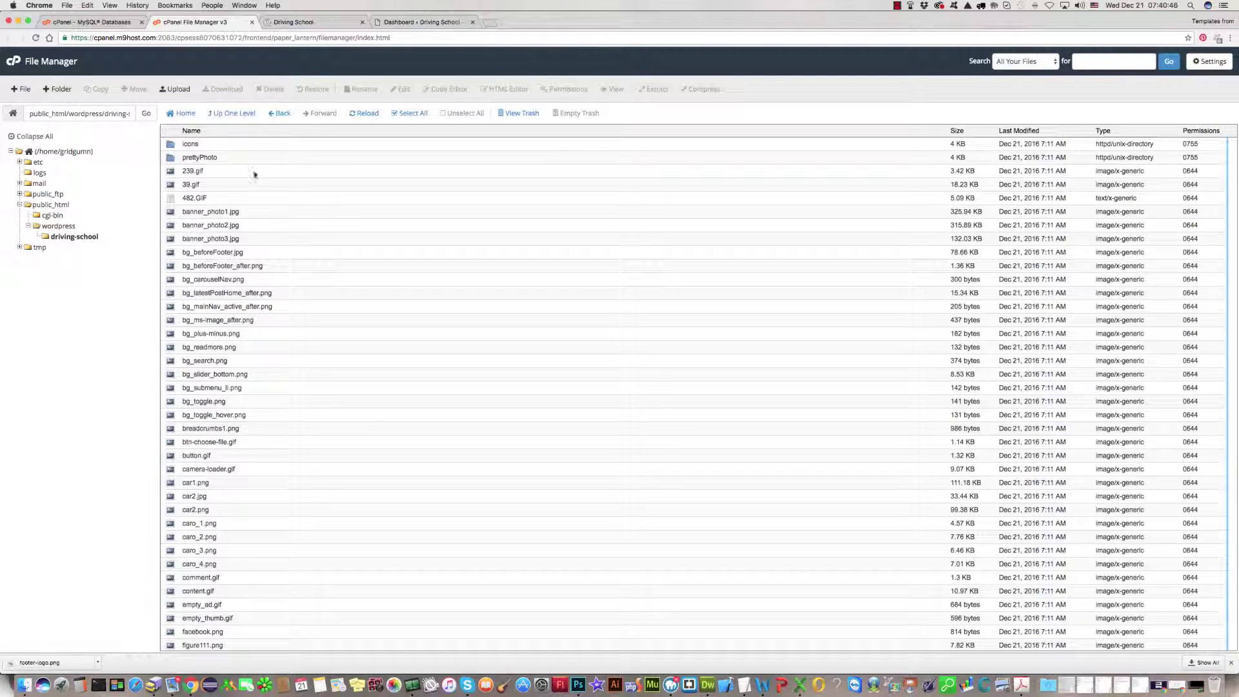
{"action": "left_click", "coordinate": [388, 23]}
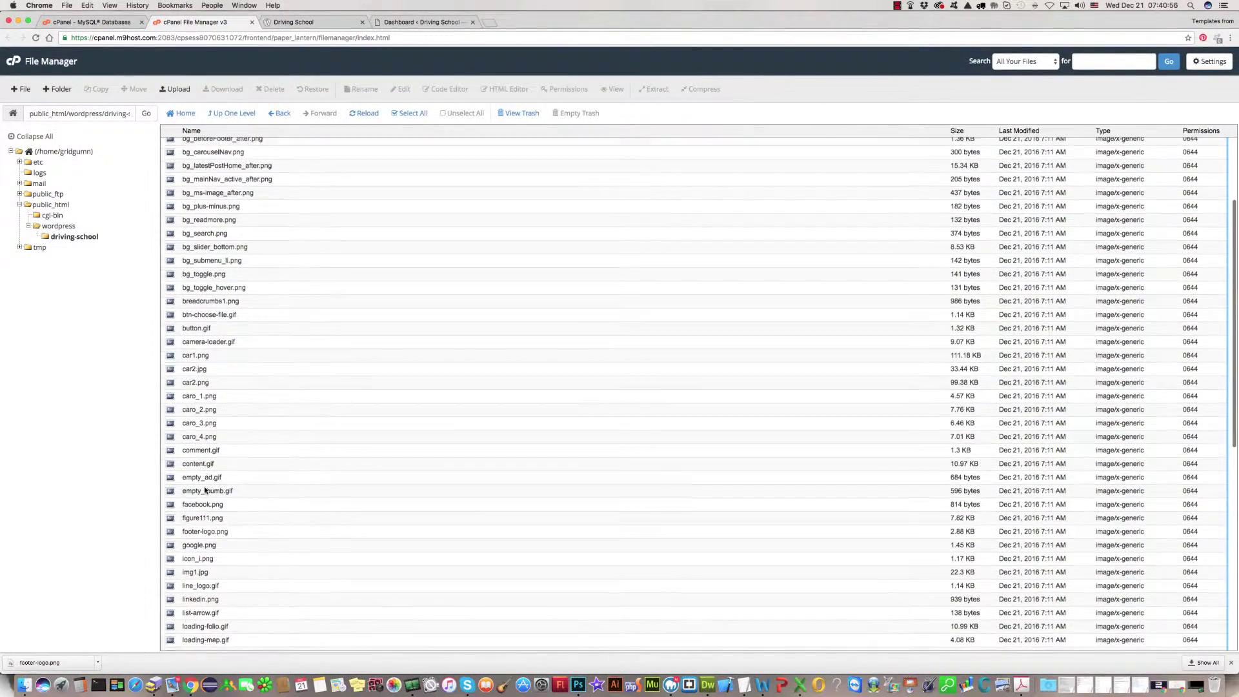
Select the old footer-logo.png in the images folder and delete it to the trash.
{"action": "scroll", "coordinate": [198, 517], "scroll_direction": "down", "scroll_amount": 1}
{"action": "left_click", "coordinate": [197, 519]}
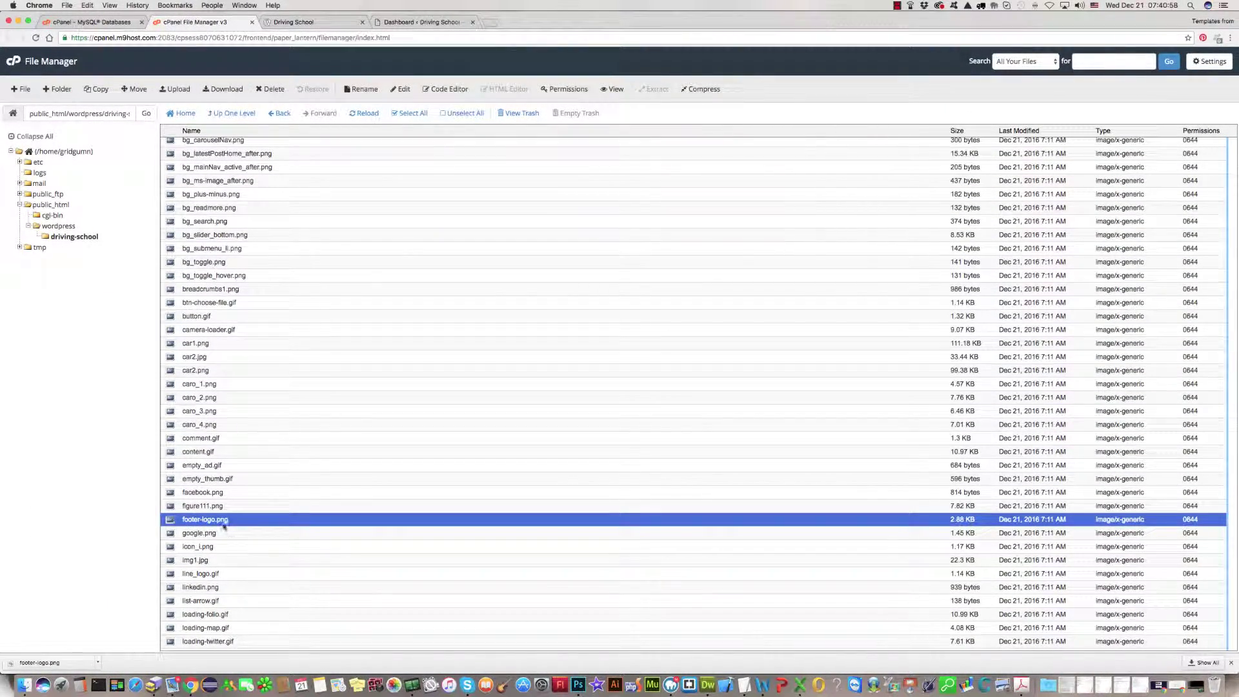
{"action": "scroll", "coordinate": [224, 526], "scroll_direction": "down", "scroll_amount": 10}
{"action": "scroll", "coordinate": [254, 251], "scroll_direction": "down", "scroll_amount": 1}
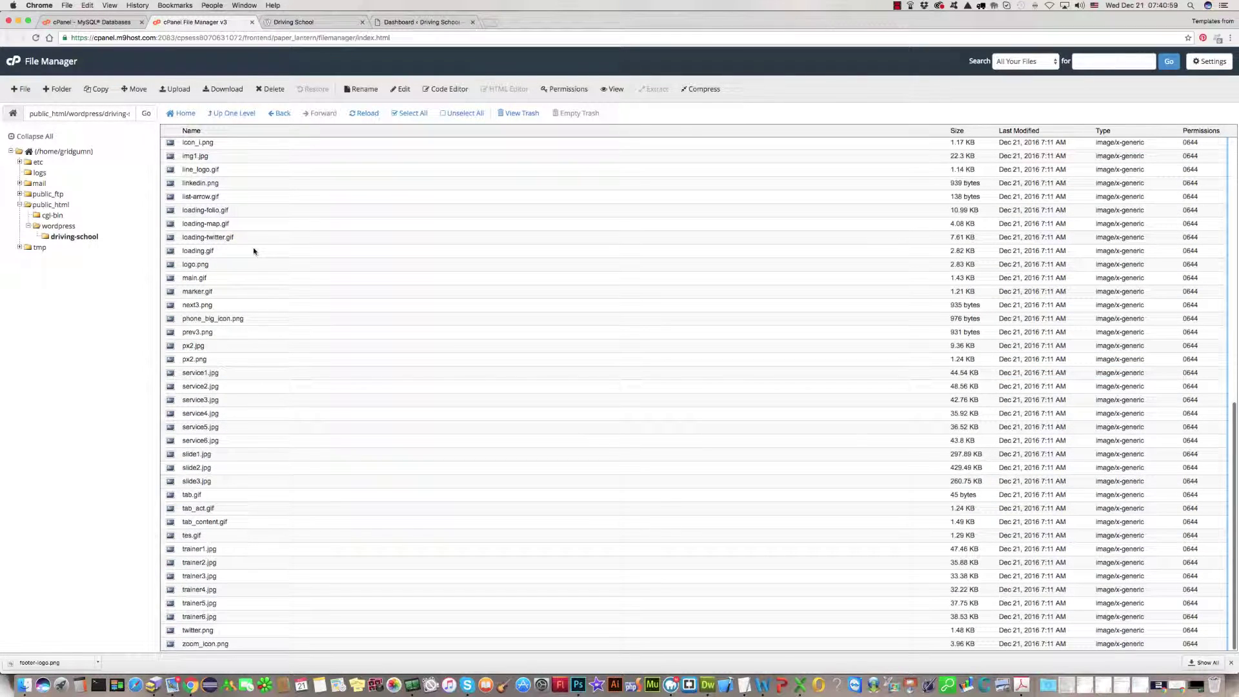
{"action": "left_click", "coordinate": [201, 441]}
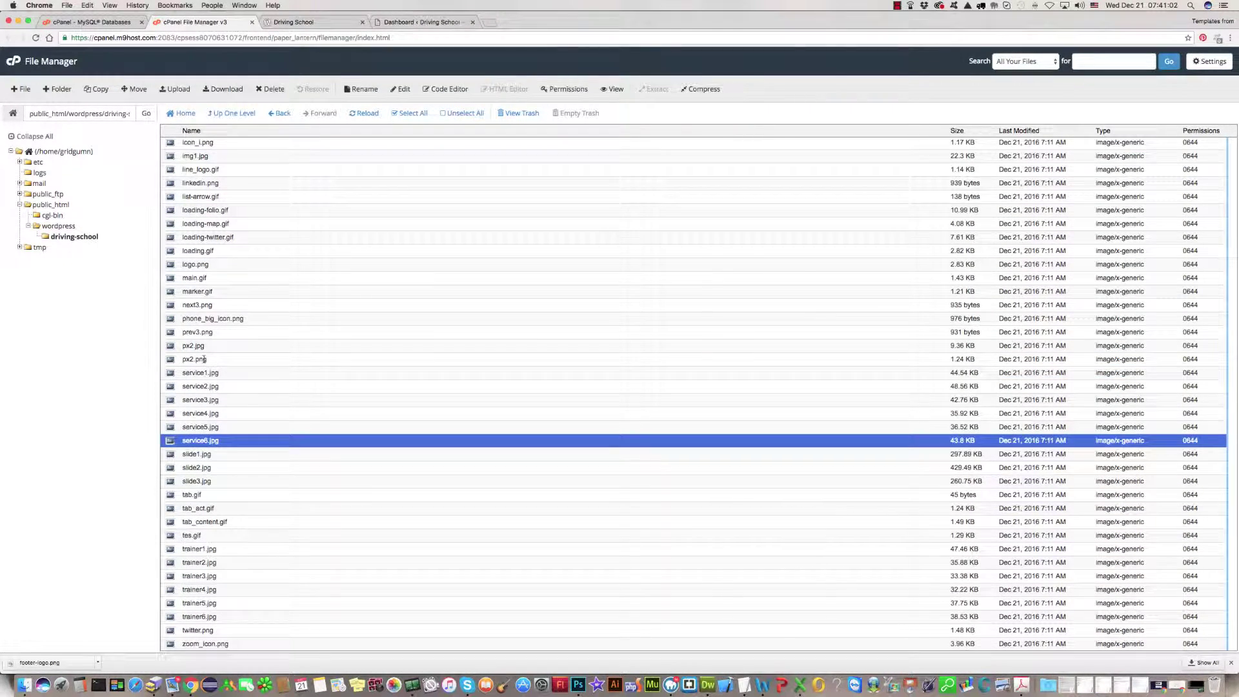
{"action": "scroll", "coordinate": [204, 413], "scroll_direction": "up", "scroll_amount": 2}
{"action": "scroll", "coordinate": [204, 361], "scroll_direction": "up", "scroll_amount": 3}
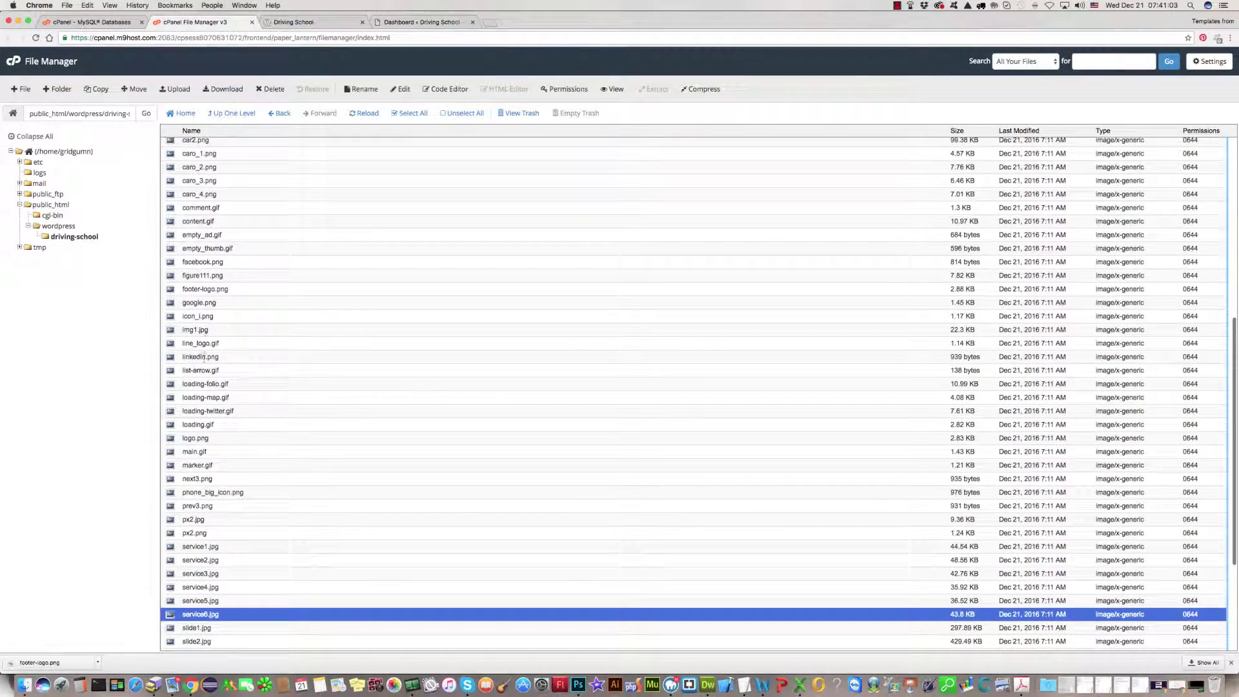
{"action": "left_click", "coordinate": [241, 289]}
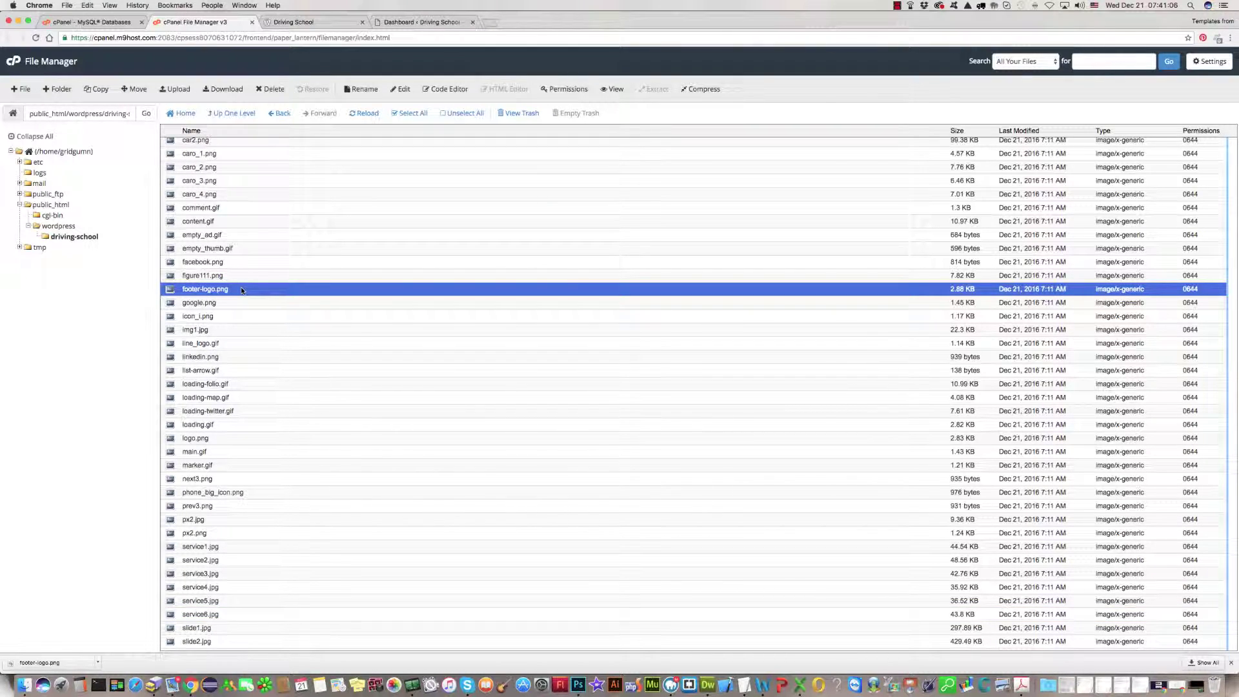
{"action": "left_click", "coordinate": [269, 90]}
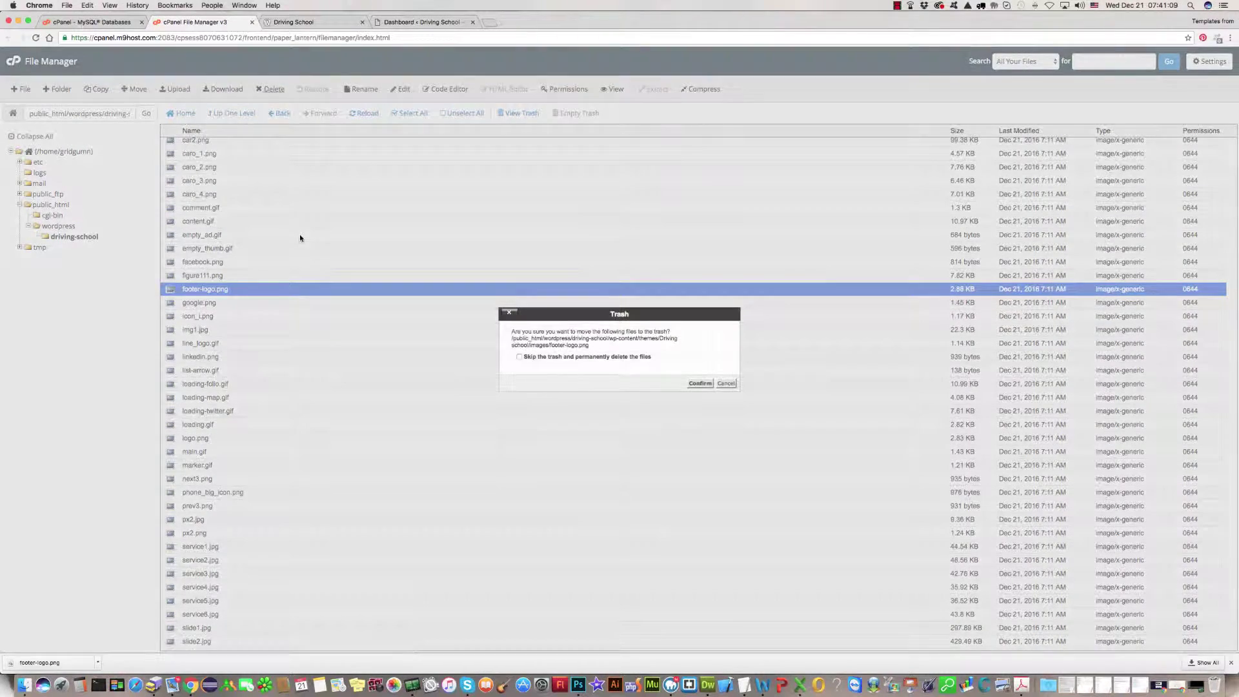
{"action": "left_click", "coordinate": [701, 384]}
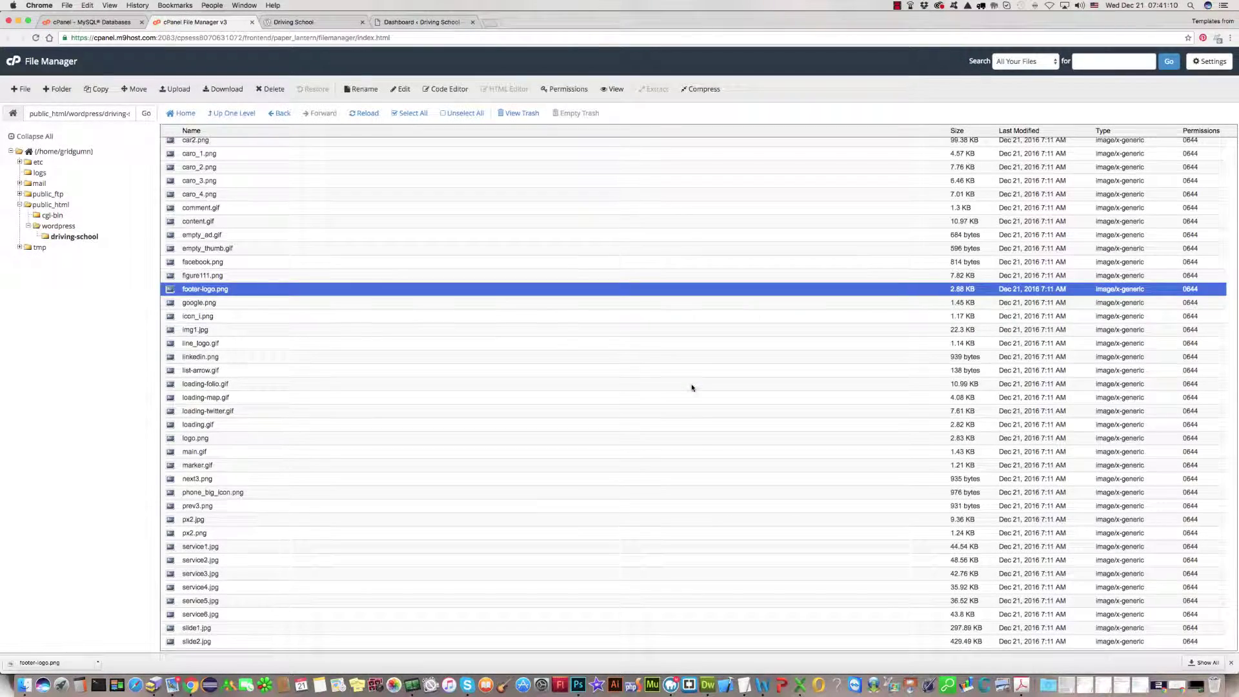
Open the images folder's upload page and browse to G-DRIVE for a file.
{"action": "left_click", "coordinate": [175, 88]}
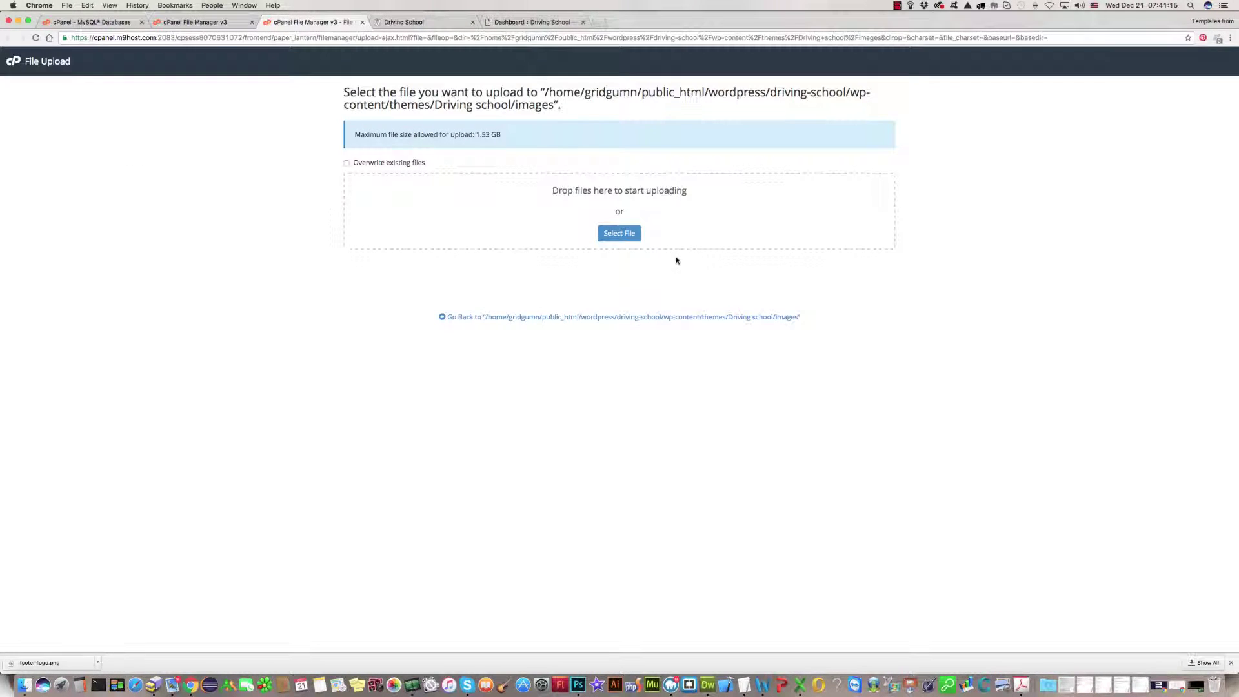
{"action": "left_click", "coordinate": [631, 236]}
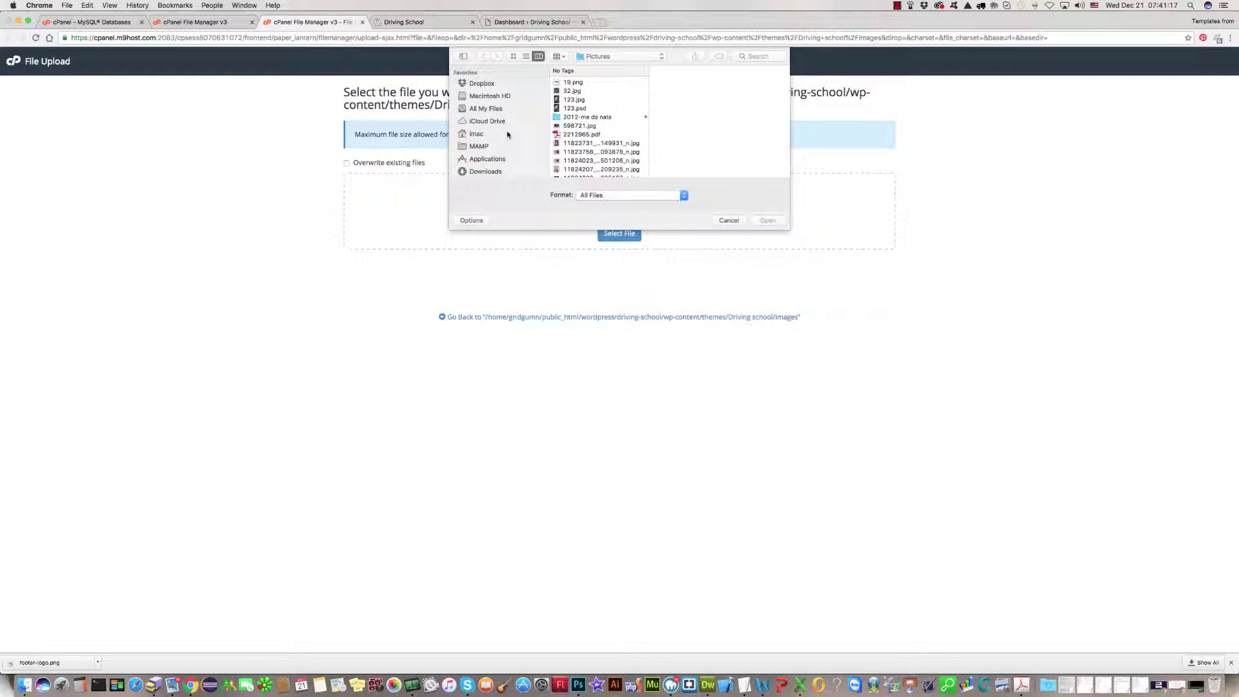
{"action": "scroll", "coordinate": [507, 135], "scroll_direction": "down", "scroll_amount": 2}
{"action": "scroll", "coordinate": [508, 134], "scroll_direction": "down", "scroll_amount": 1}
{"action": "scroll", "coordinate": [507, 135], "scroll_direction": "down", "scroll_amount": 2}
{"action": "scroll", "coordinate": [507, 136], "scroll_direction": "down", "scroll_amount": 1}
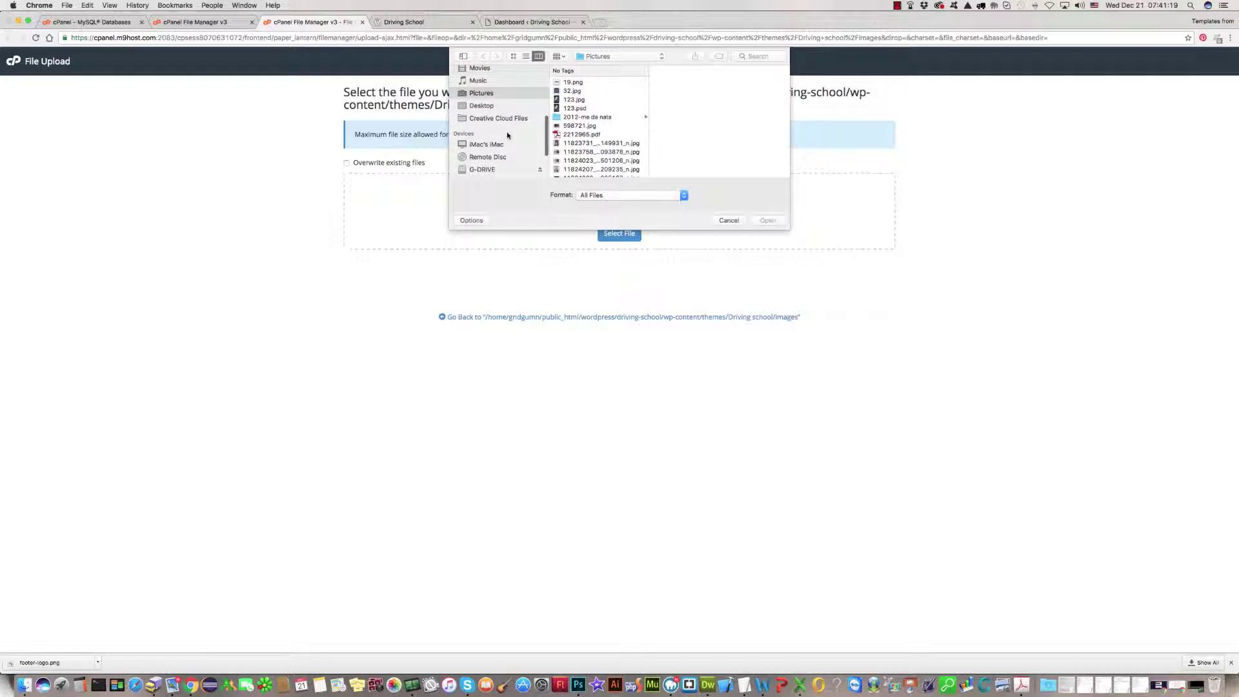
{"action": "scroll", "coordinate": [507, 136], "scroll_direction": "down", "scroll_amount": 2}
{"action": "scroll", "coordinate": [491, 141], "scroll_direction": "down", "scroll_amount": 2}
{"action": "left_click", "coordinate": [482, 128]}
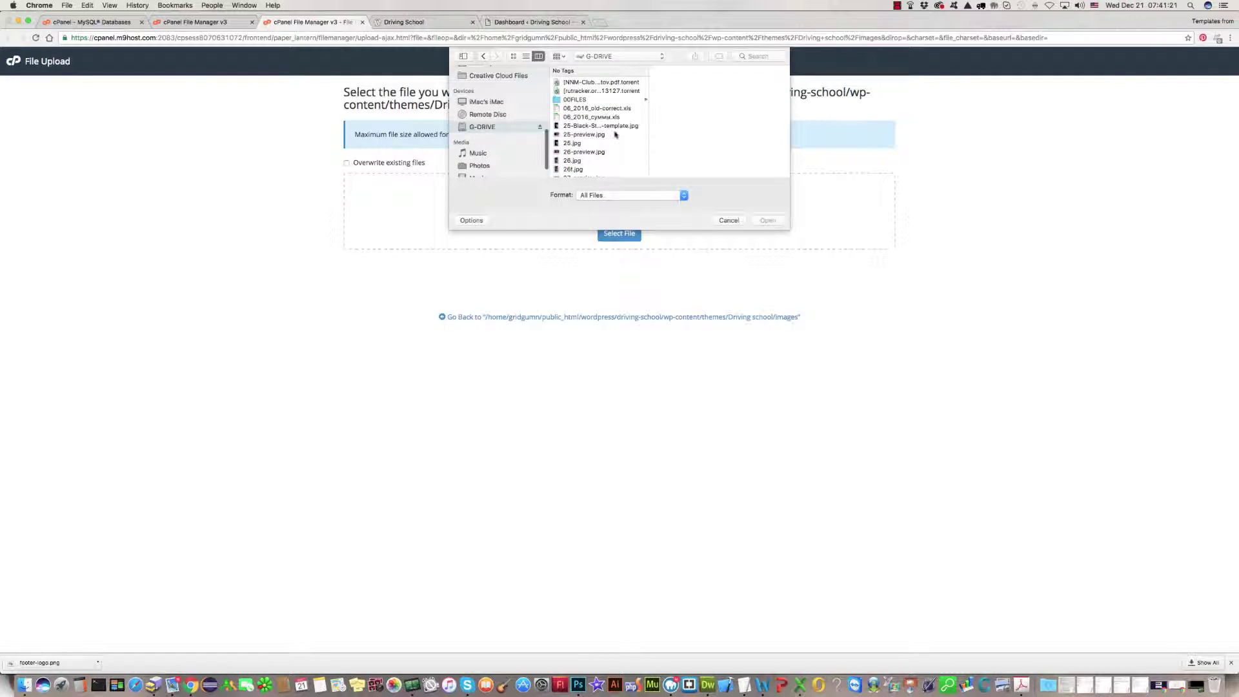
Pick footer-logo.png on G-DRIVE and upload it to the theme's images folder.
{"action": "scroll", "coordinate": [591, 136], "scroll_direction": "down", "scroll_amount": 5}
{"action": "scroll", "coordinate": [587, 137], "scroll_direction": "down", "scroll_amount": 5}
{"action": "scroll", "coordinate": [584, 139], "scroll_direction": "down", "scroll_amount": 5}
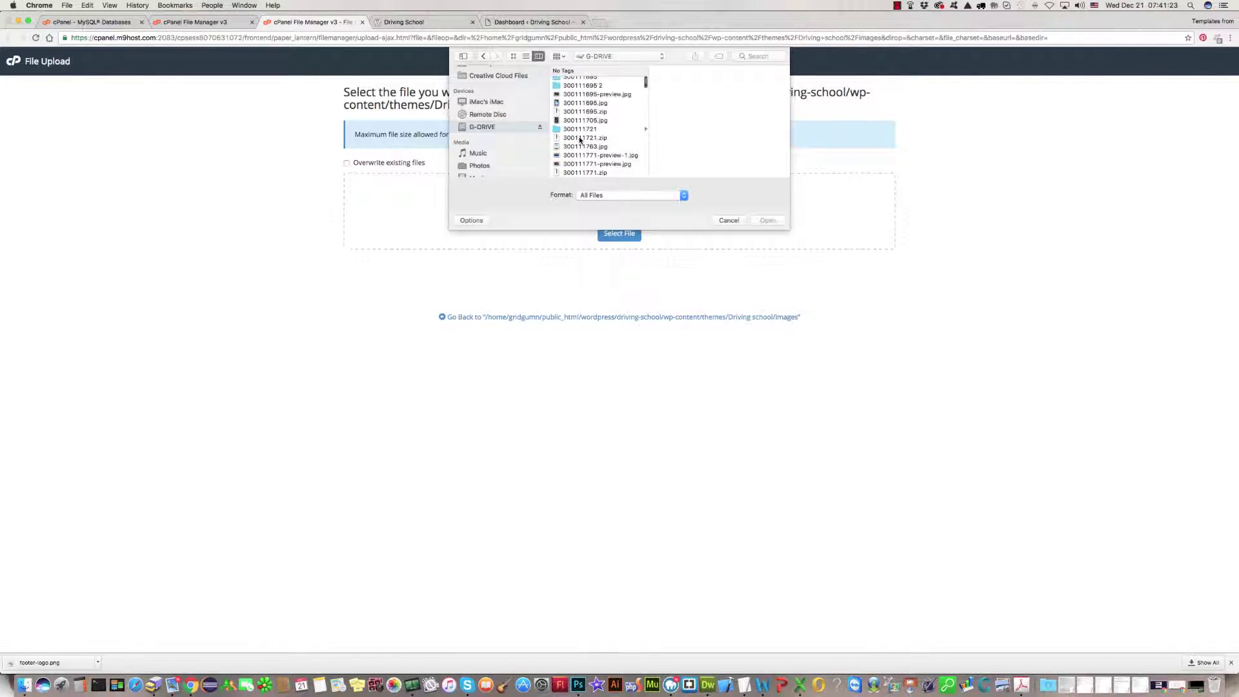
{"action": "scroll", "coordinate": [579, 140], "scroll_direction": "down", "scroll_amount": 5}
{"action": "scroll", "coordinate": [579, 139], "scroll_direction": "down", "scroll_amount": 5}
{"action": "scroll", "coordinate": [579, 140], "scroll_direction": "down", "scroll_amount": 5}
{"action": "scroll", "coordinate": [580, 139], "scroll_direction": "down", "scroll_amount": 1}
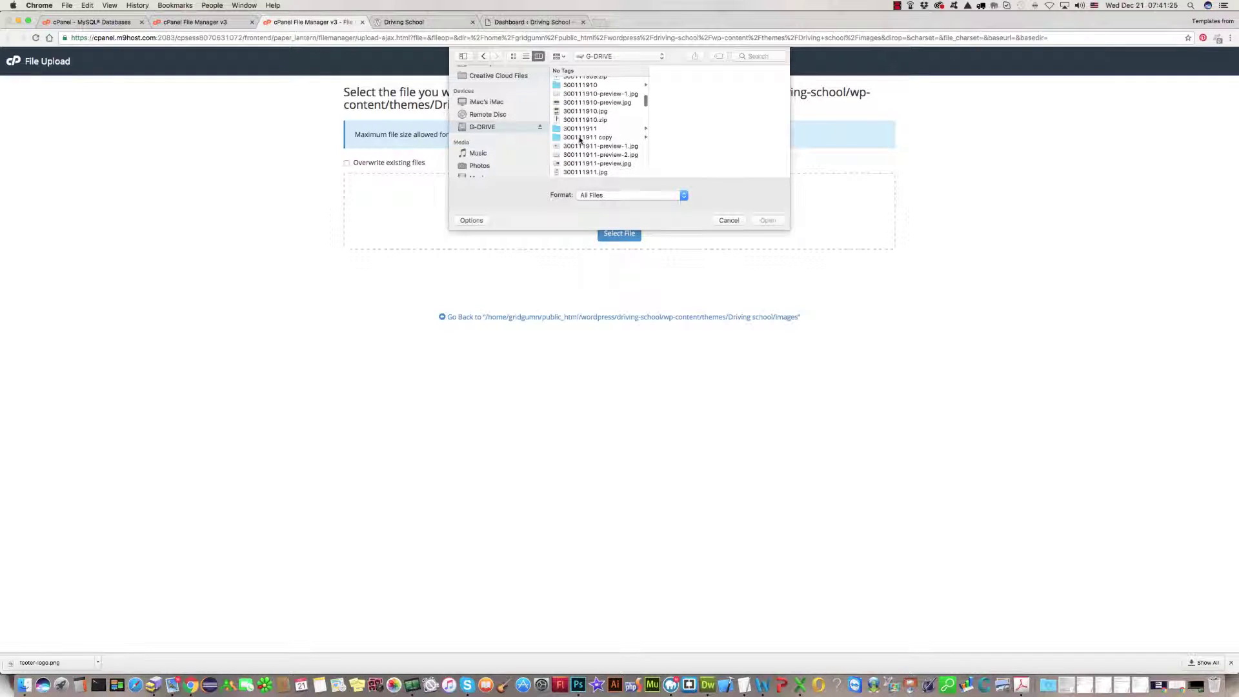
{"action": "scroll", "coordinate": [575, 133], "scroll_direction": "down", "scroll_amount": 5}
{"action": "scroll", "coordinate": [573, 134], "scroll_direction": "down", "scroll_amount": 5}
{"action": "scroll", "coordinate": [573, 142], "scroll_direction": "down", "scroll_amount": 5}
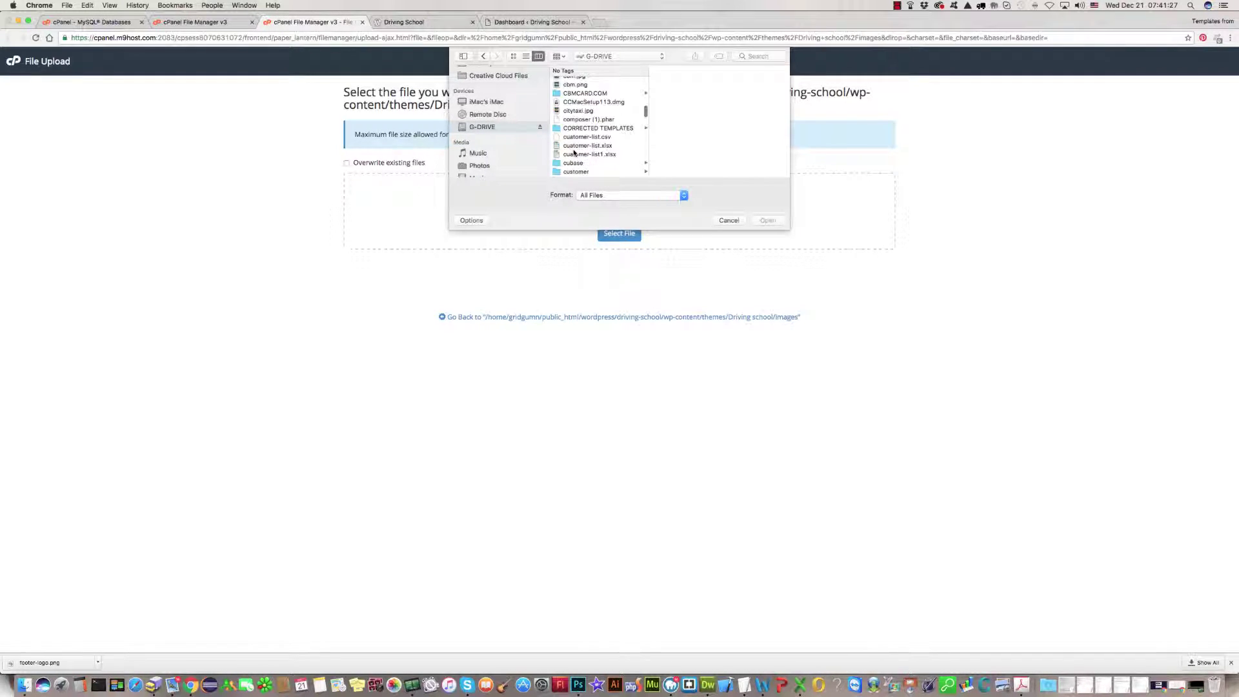
{"action": "scroll", "coordinate": [574, 153], "scroll_direction": "down", "scroll_amount": 5}
{"action": "scroll", "coordinate": [598, 149], "scroll_direction": "down", "scroll_amount": 3}
{"action": "scroll", "coordinate": [596, 149], "scroll_direction": "down", "scroll_amount": 2}
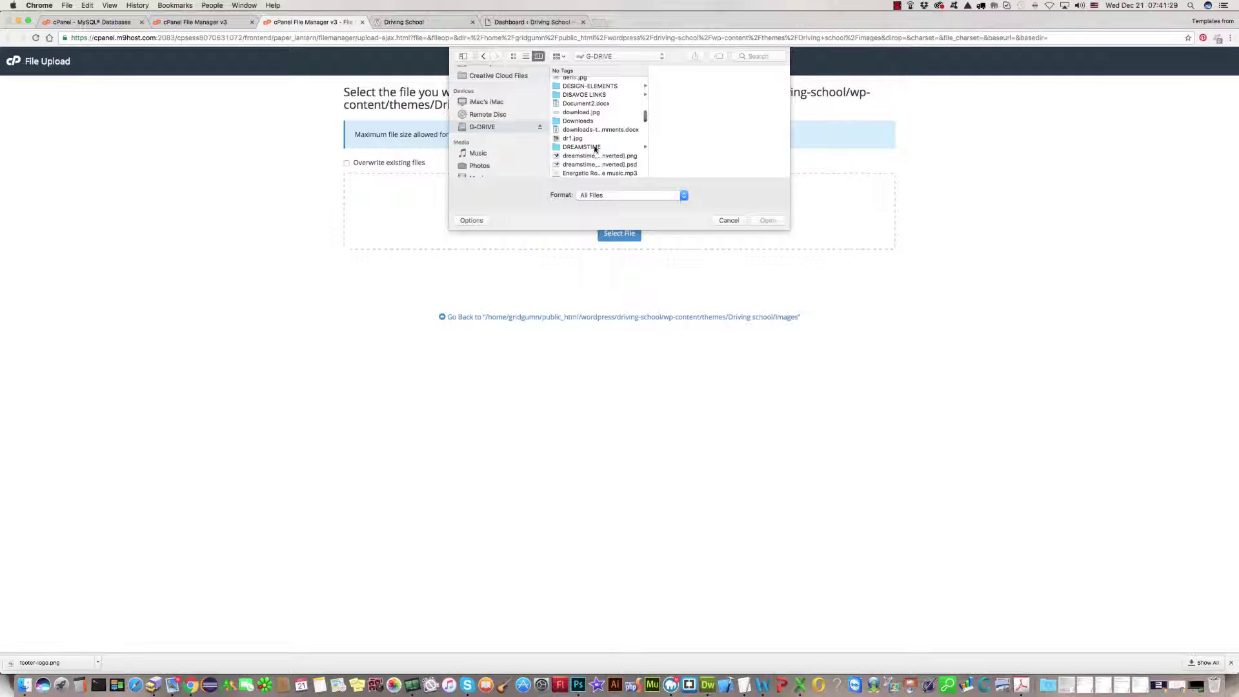
{"action": "scroll", "coordinate": [594, 150], "scroll_direction": "down", "scroll_amount": 3}
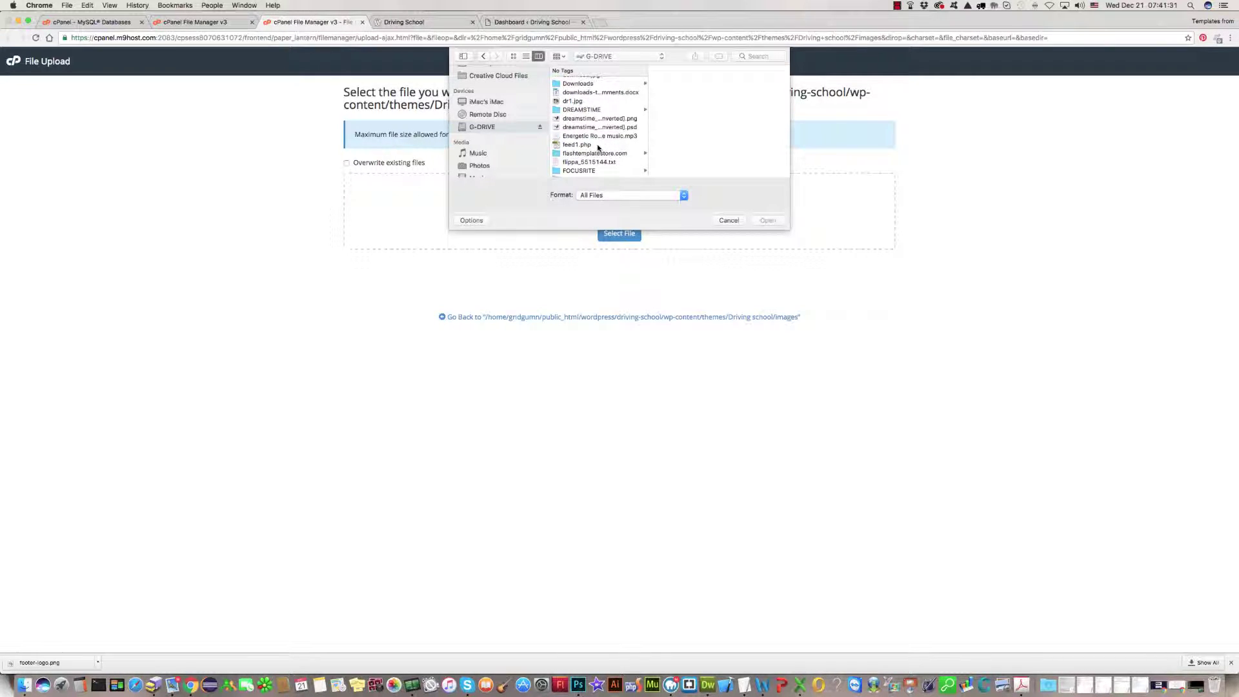
{"action": "scroll", "coordinate": [598, 148], "scroll_direction": "down", "scroll_amount": 1}
{"action": "scroll", "coordinate": [598, 148], "scroll_direction": "down", "scroll_amount": 1}
{"action": "scroll", "coordinate": [597, 148], "scroll_direction": "down", "scroll_amount": 1}
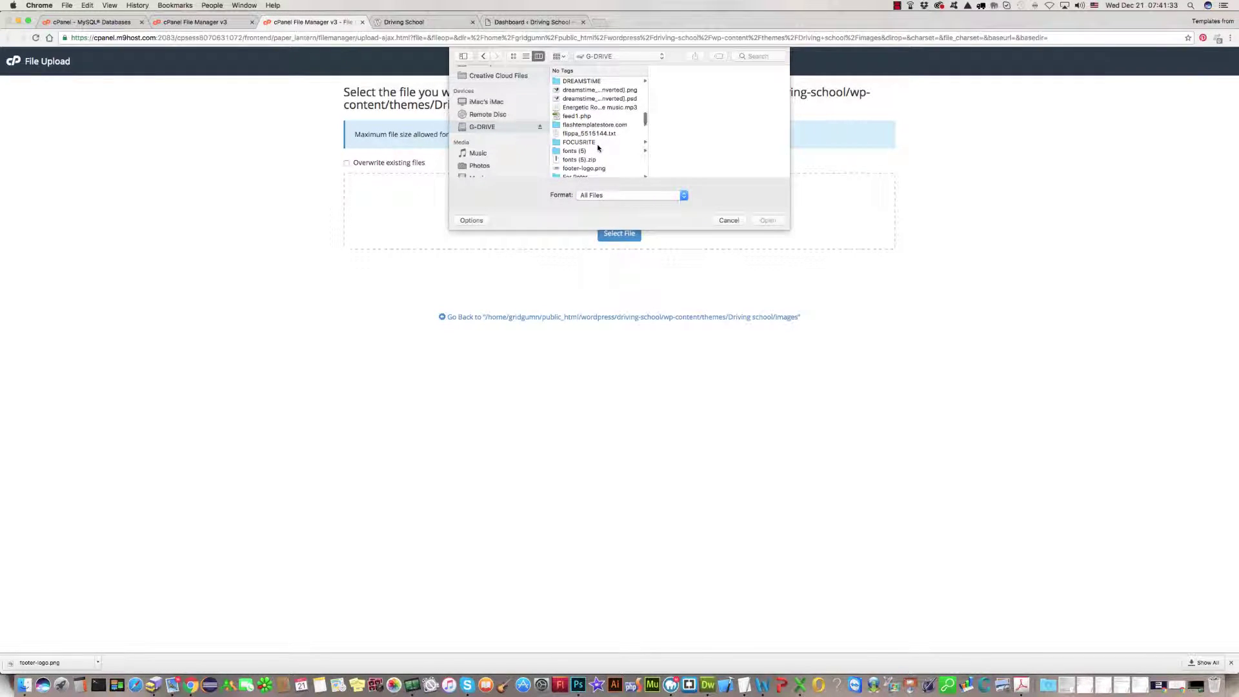
{"action": "scroll", "coordinate": [598, 148], "scroll_direction": "down", "scroll_amount": 1}
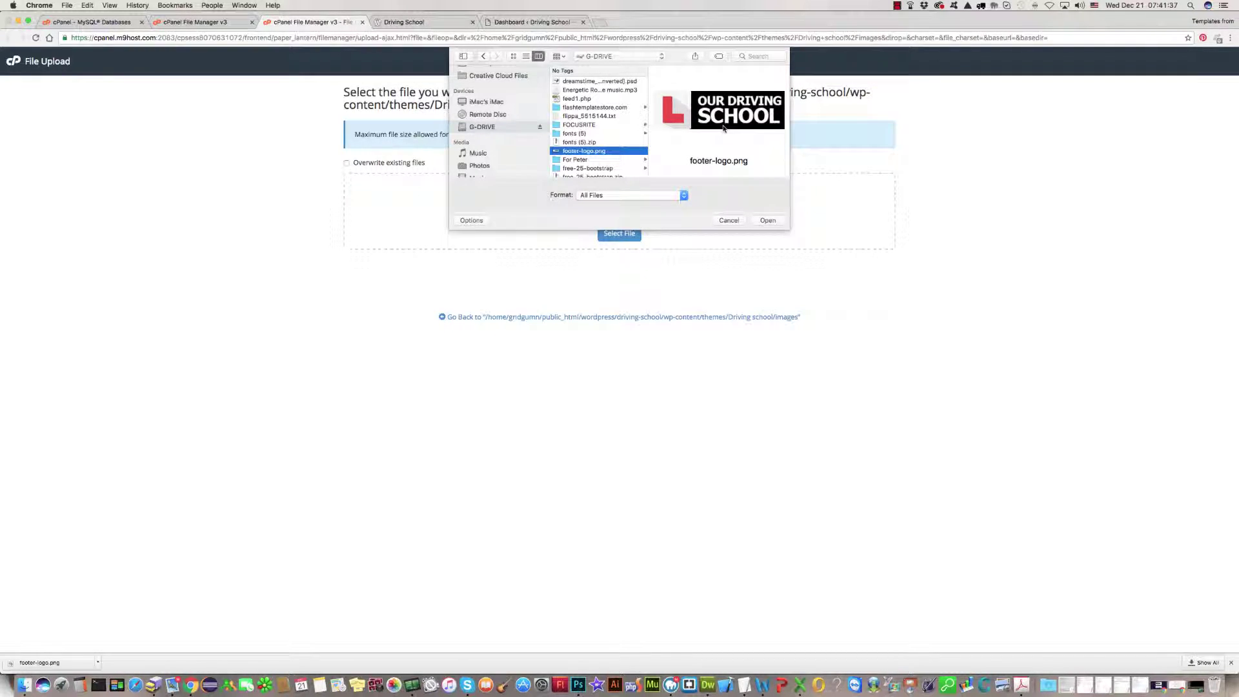
{"action": "left_click", "coordinate": [765, 221]}
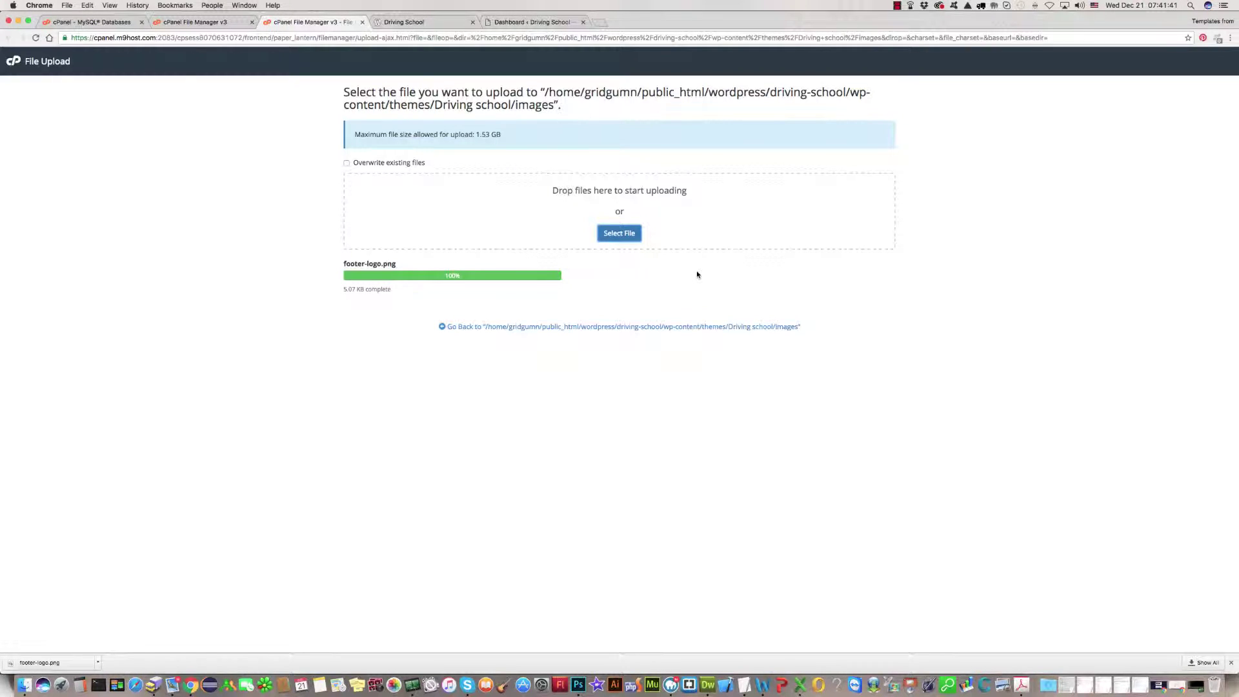
Go back from the upload page to the theme's images folder listing.
{"action": "left_click", "coordinate": [629, 327]}
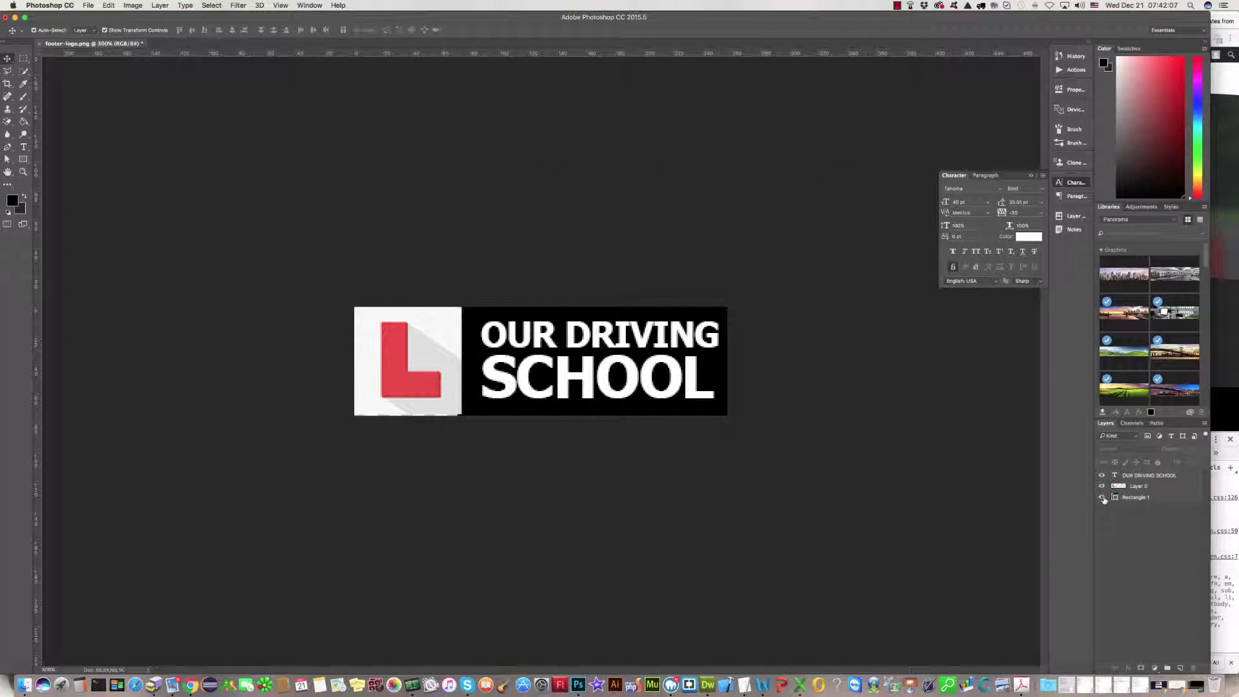
Hide Rectangle 1 and re-export transparent footer-logo.png to G-DRIVE, replacing the old copy.
{"action": "left_click", "coordinate": [1102, 497]}
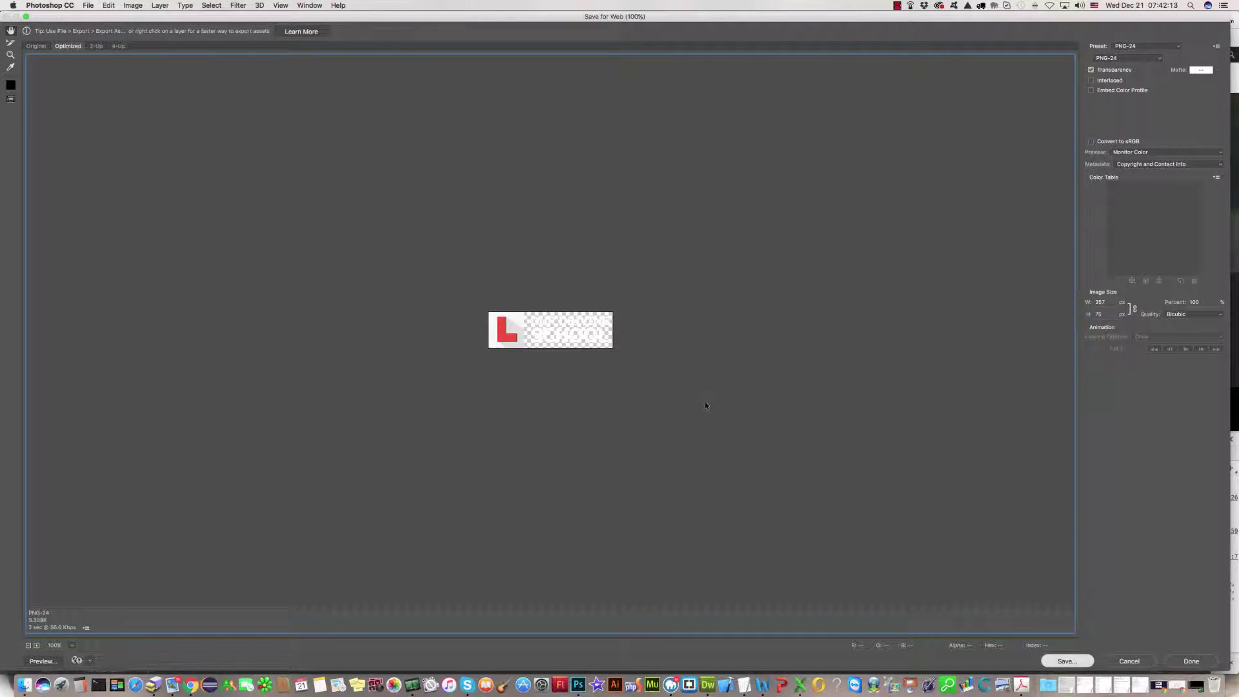
{"action": "key", "text": "Return"}
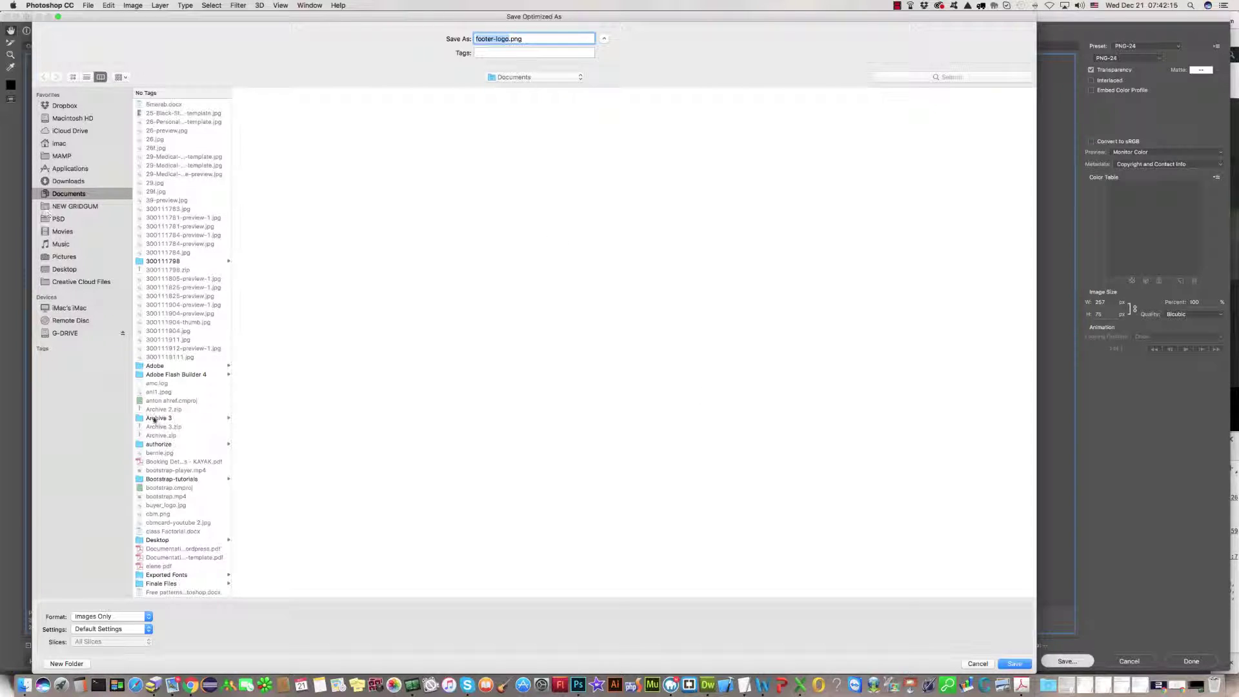
{"action": "left_click", "coordinate": [64, 333]}
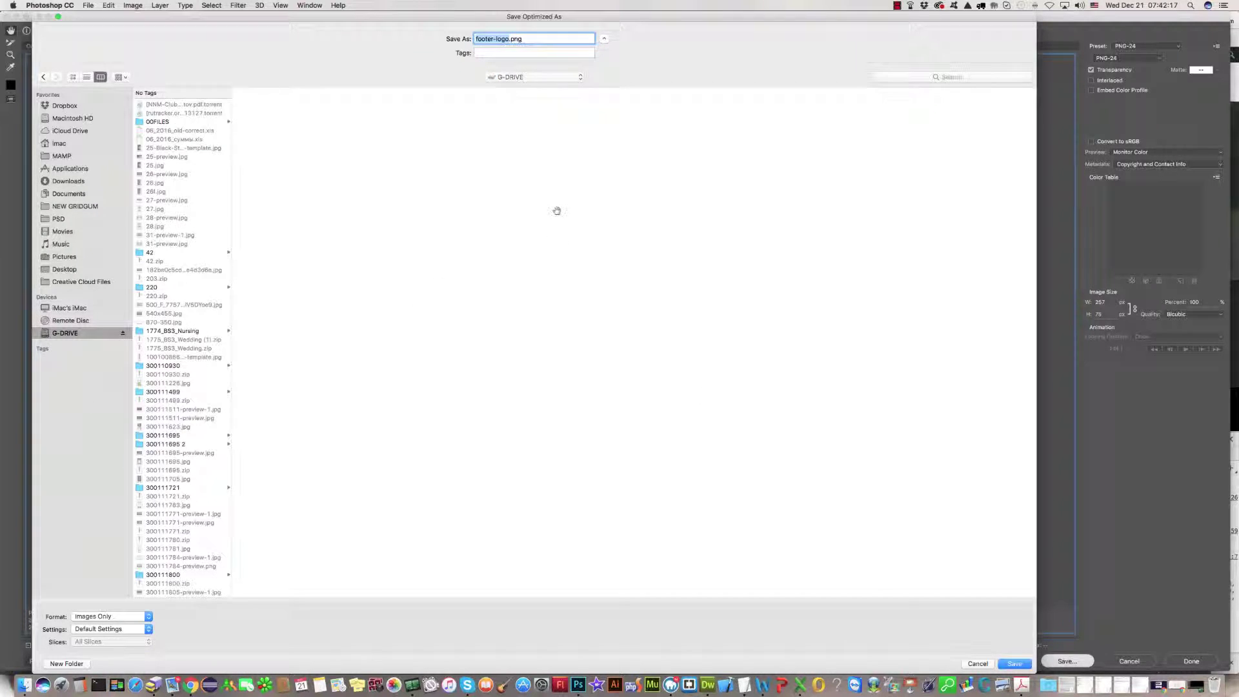
{"action": "key", "text": "Return"}
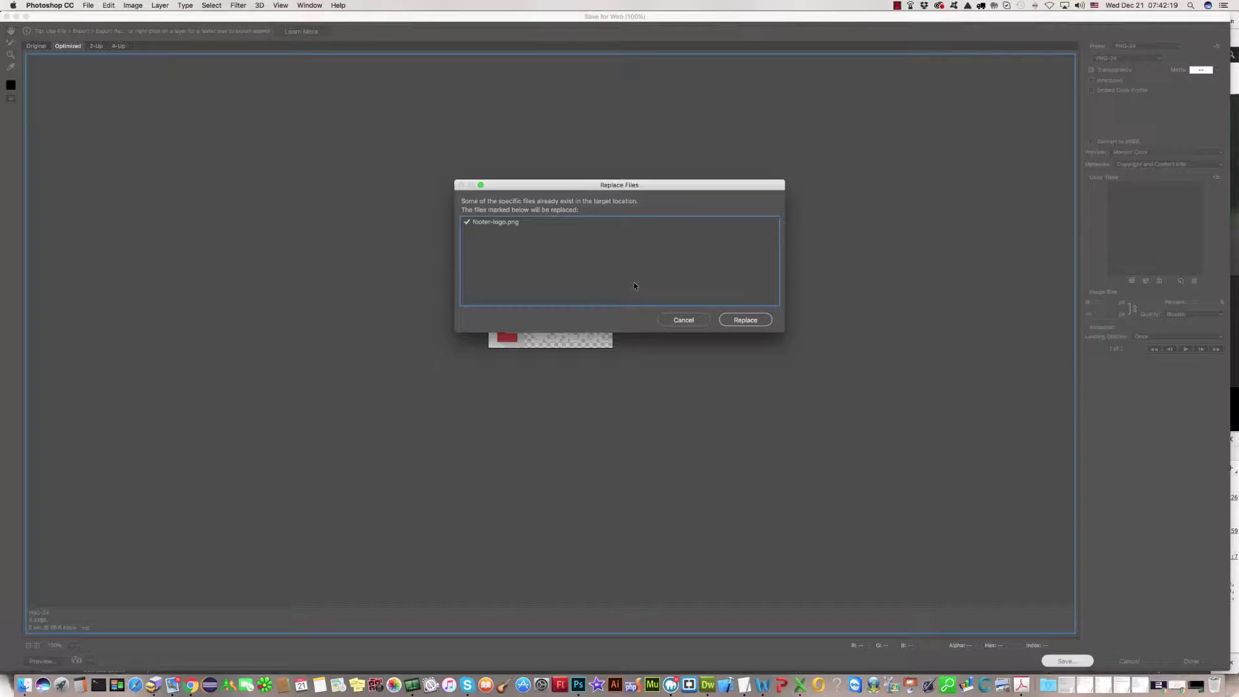
{"action": "left_click", "coordinate": [745, 321]}
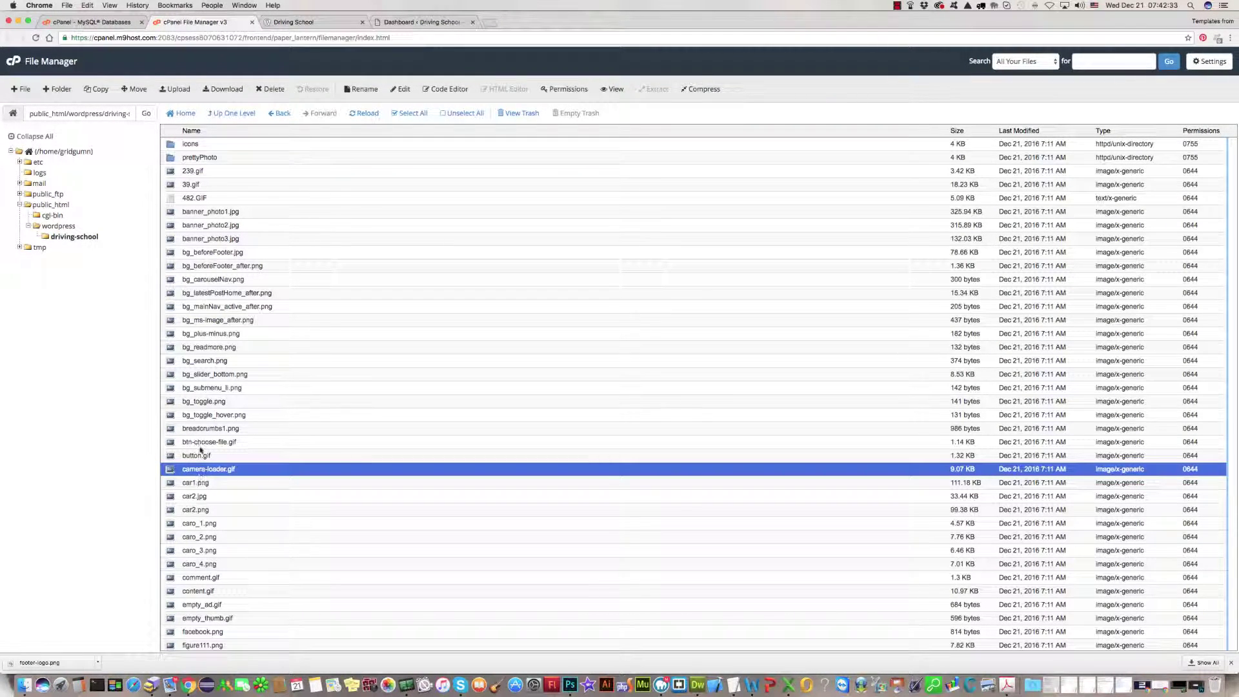
Delete the old footer-logo.png from the theme's images folder, confirming the trash prompt.
{"action": "scroll", "coordinate": [193, 371], "scroll_direction": "down", "scroll_amount": 2}
{"action": "scroll", "coordinate": [195, 452], "scroll_direction": "down", "scroll_amount": 3}
{"action": "scroll", "coordinate": [197, 523], "scroll_direction": "down", "scroll_amount": 1}
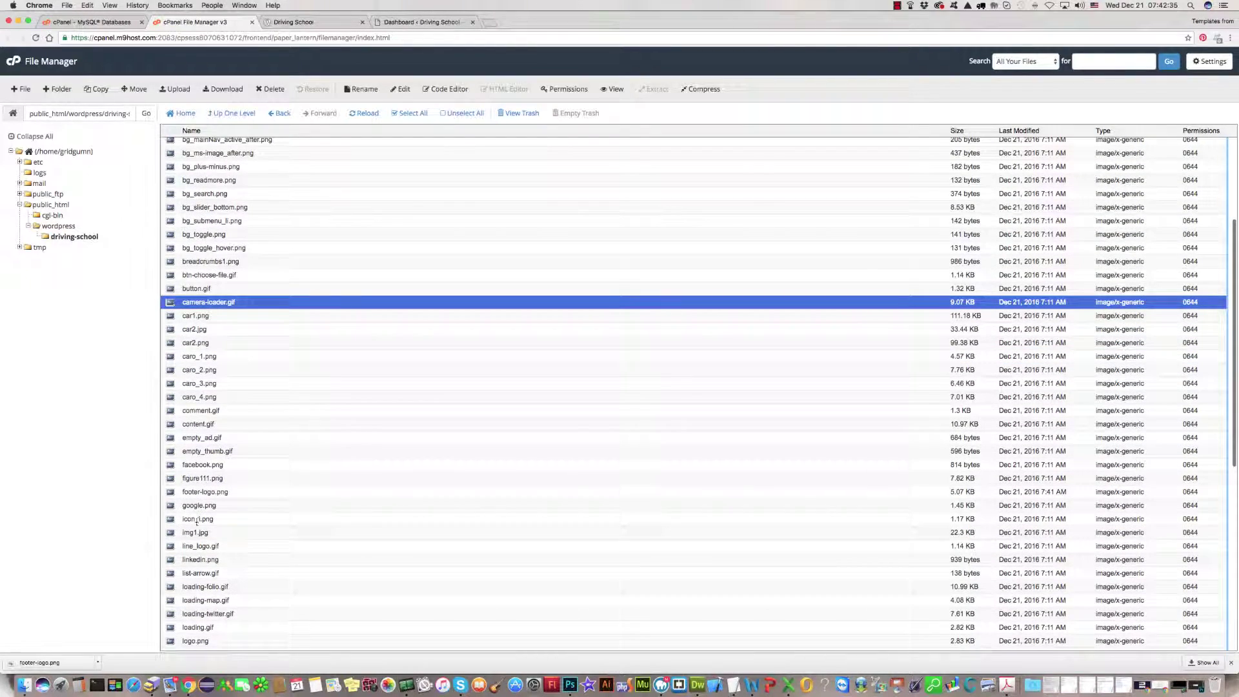
{"action": "left_click", "coordinate": [241, 493]}
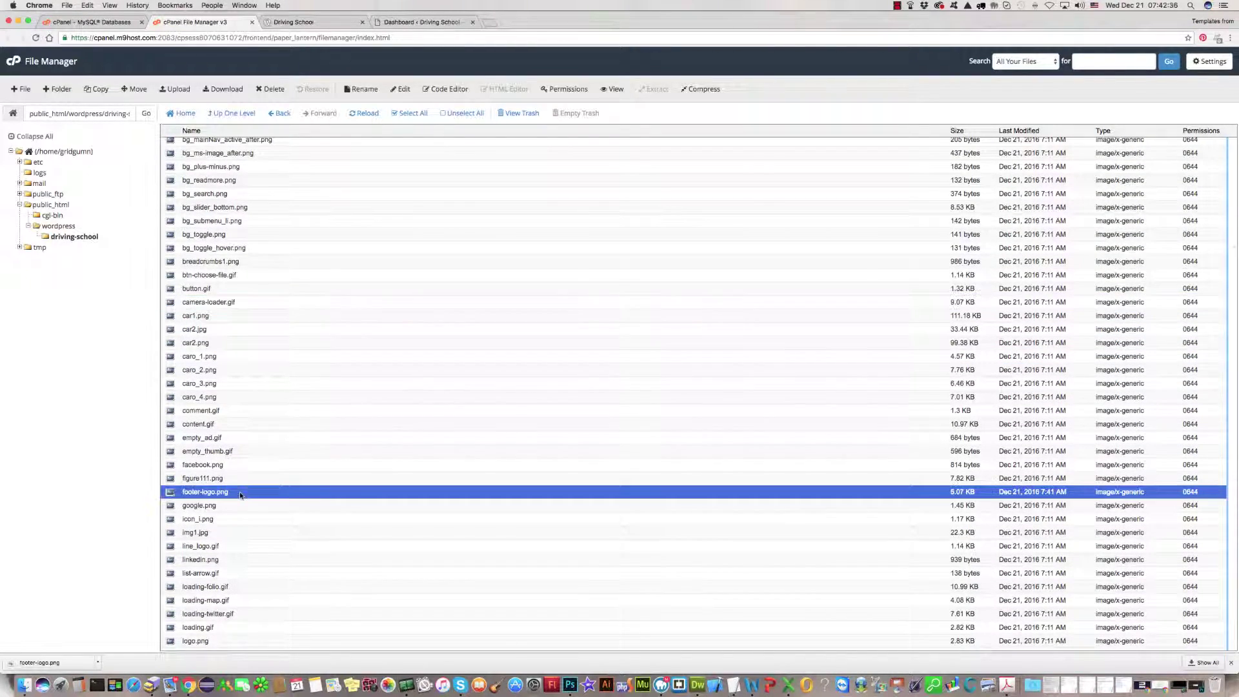
{"action": "left_click", "coordinate": [270, 90]}
{"action": "left_click", "coordinate": [699, 384]}
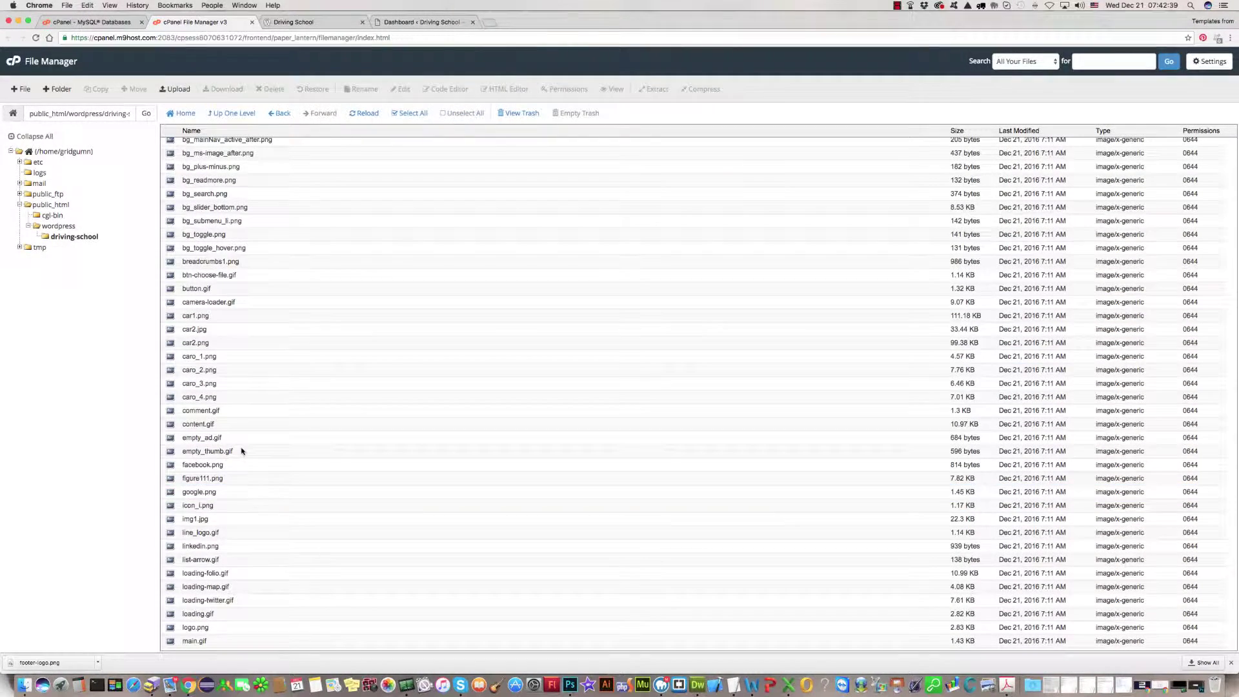
Upload the re-exported footer-logo.png from G-DRIVE to the images folder, then close the upload page.
{"action": "left_click", "coordinate": [179, 92]}
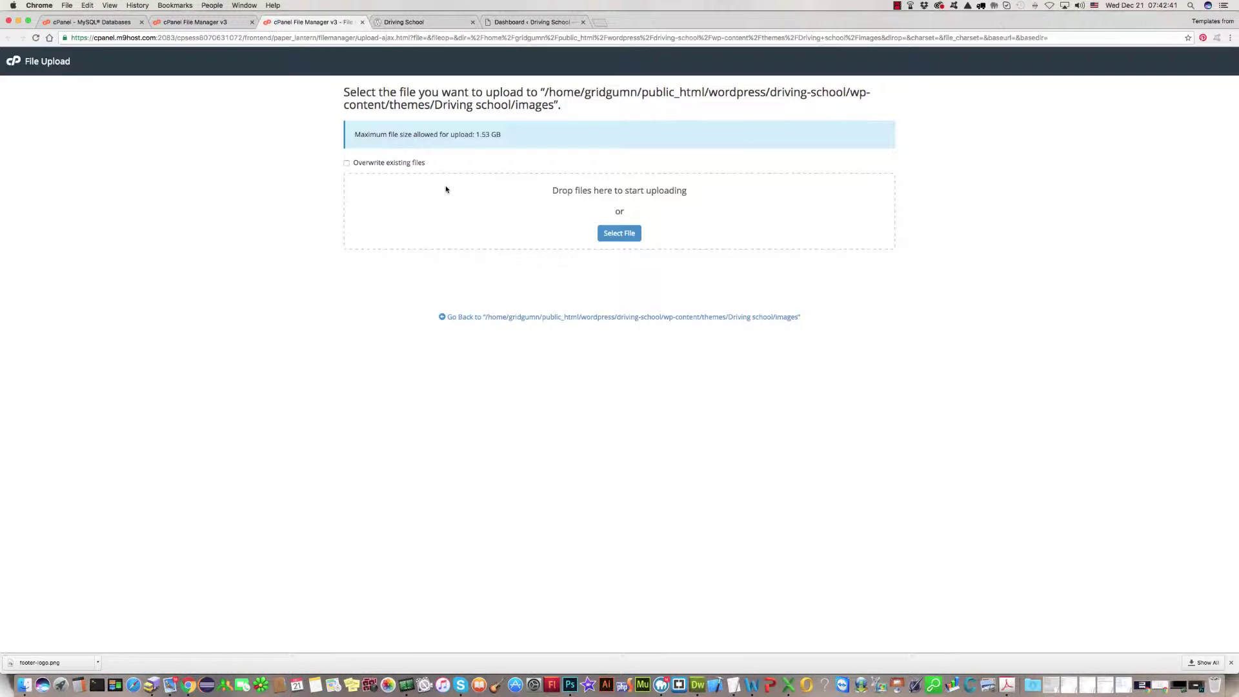
{"action": "left_click", "coordinate": [619, 235]}
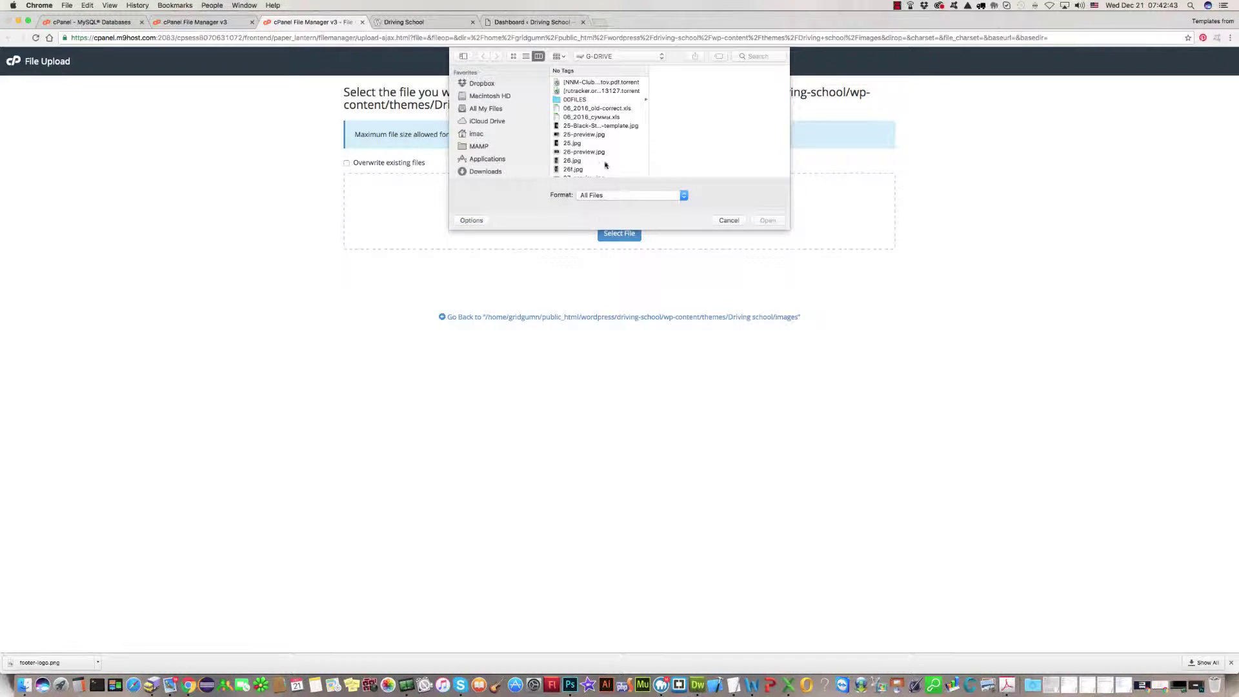
{"action": "scroll", "coordinate": [593, 150], "scroll_direction": "down", "scroll_amount": 5}
{"action": "scroll", "coordinate": [593, 149], "scroll_direction": "down", "scroll_amount": 5}
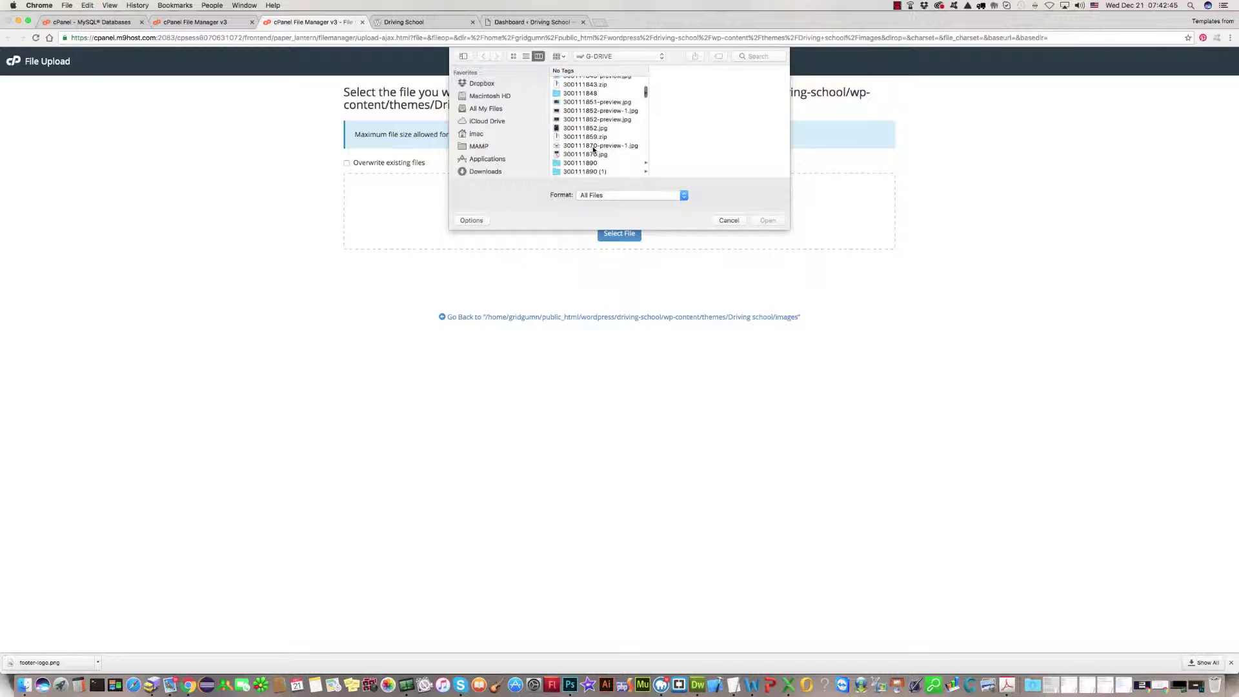
{"action": "scroll", "coordinate": [593, 149], "scroll_direction": "down", "scroll_amount": 5}
{"action": "scroll", "coordinate": [593, 149], "scroll_direction": "down", "scroll_amount": 5}
{"action": "scroll", "coordinate": [593, 150], "scroll_direction": "down", "scroll_amount": 5}
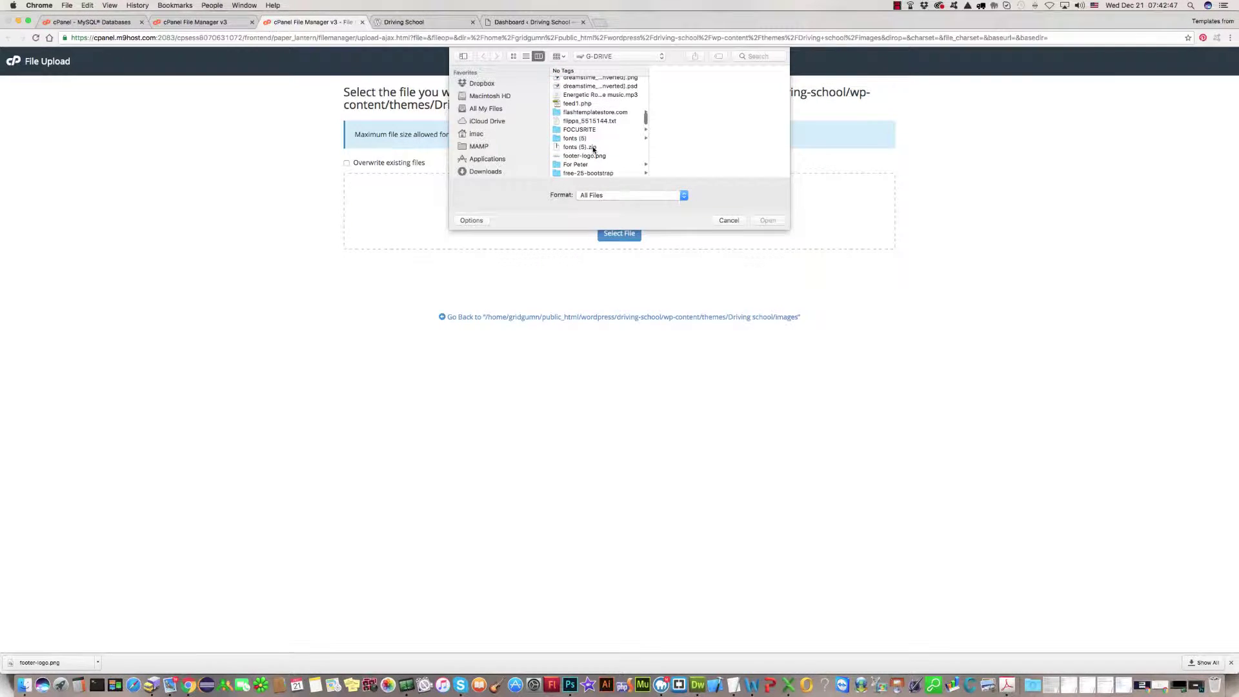
{"action": "left_click", "coordinate": [584, 157]}
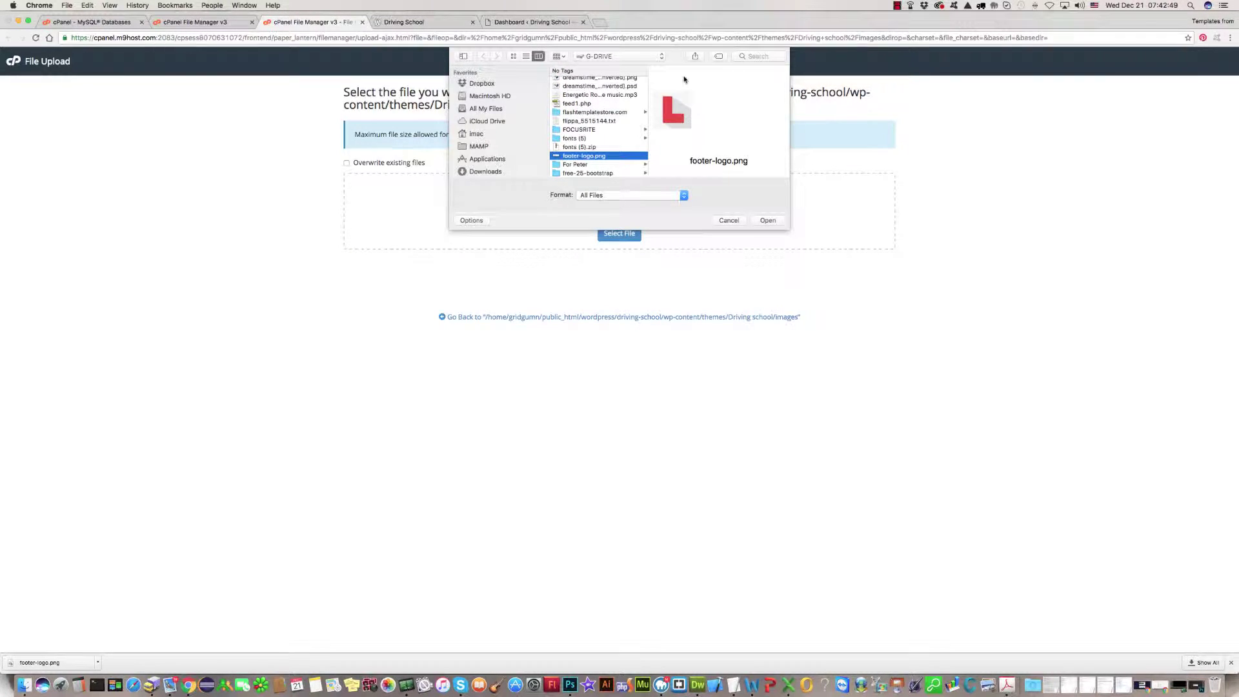
{"action": "left_click", "coordinate": [768, 221]}
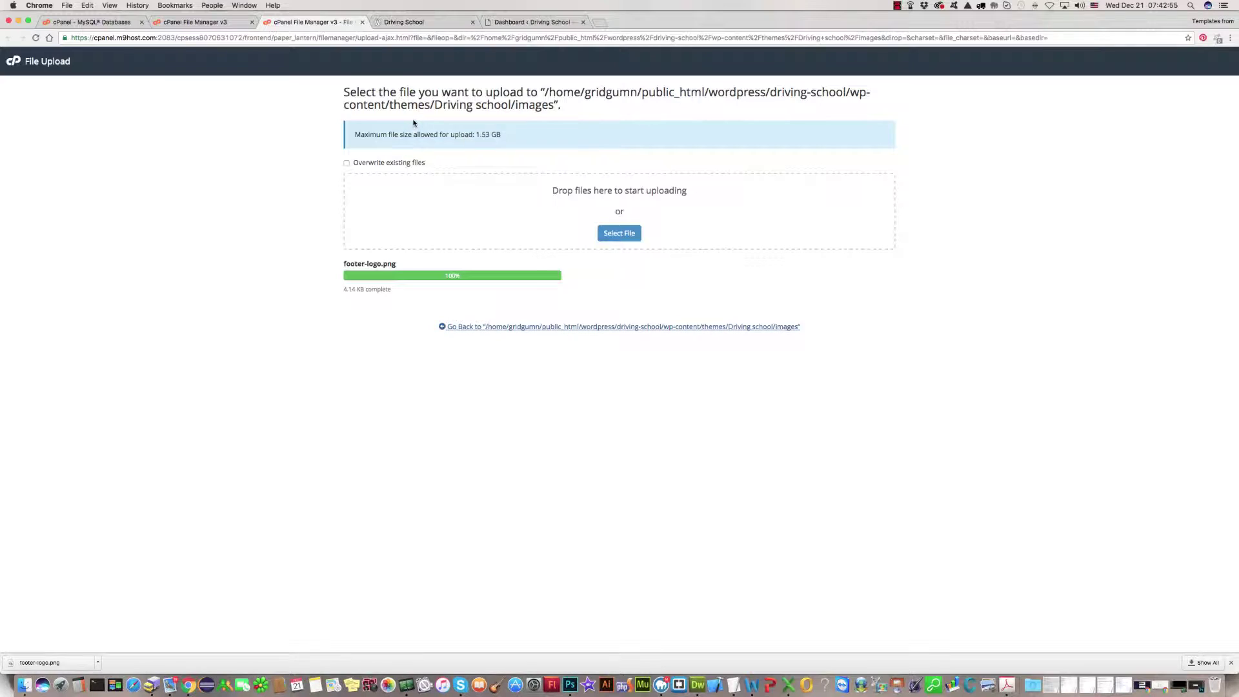
{"action": "key", "text": "super+w"}
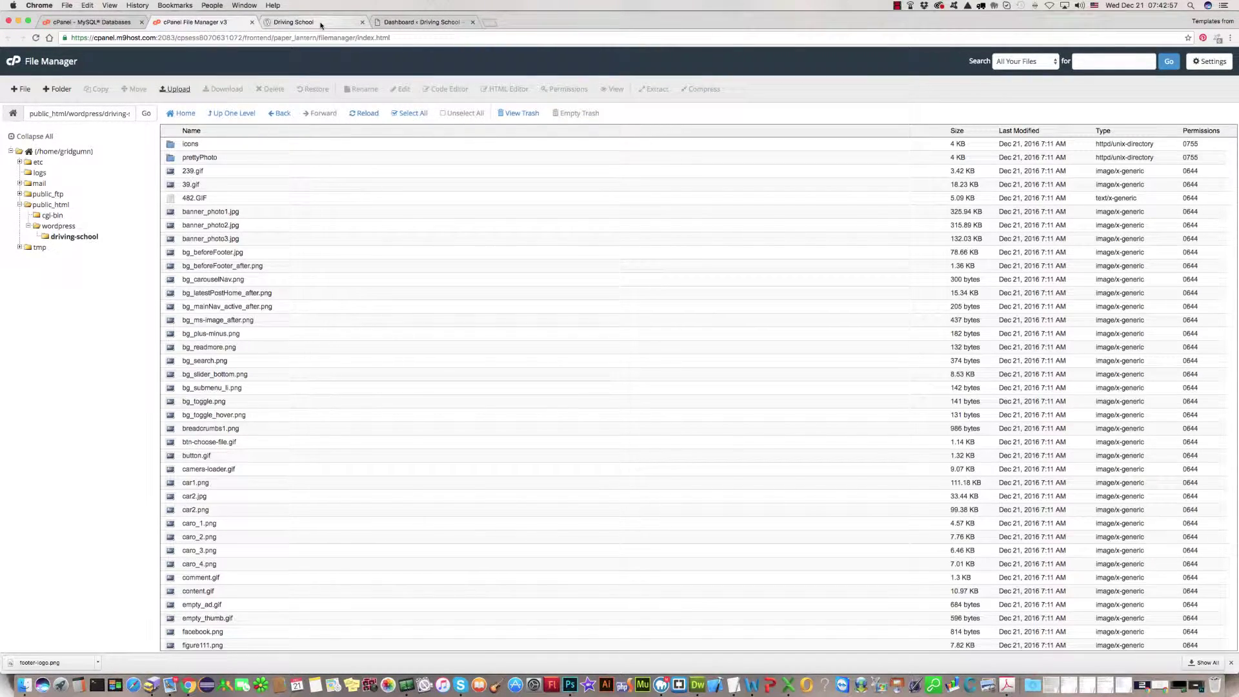
Check the Driving School footer shows the transparent OUR DRIVING SCHOOL logo without a black box.
{"action": "left_click", "coordinate": [321, 22]}
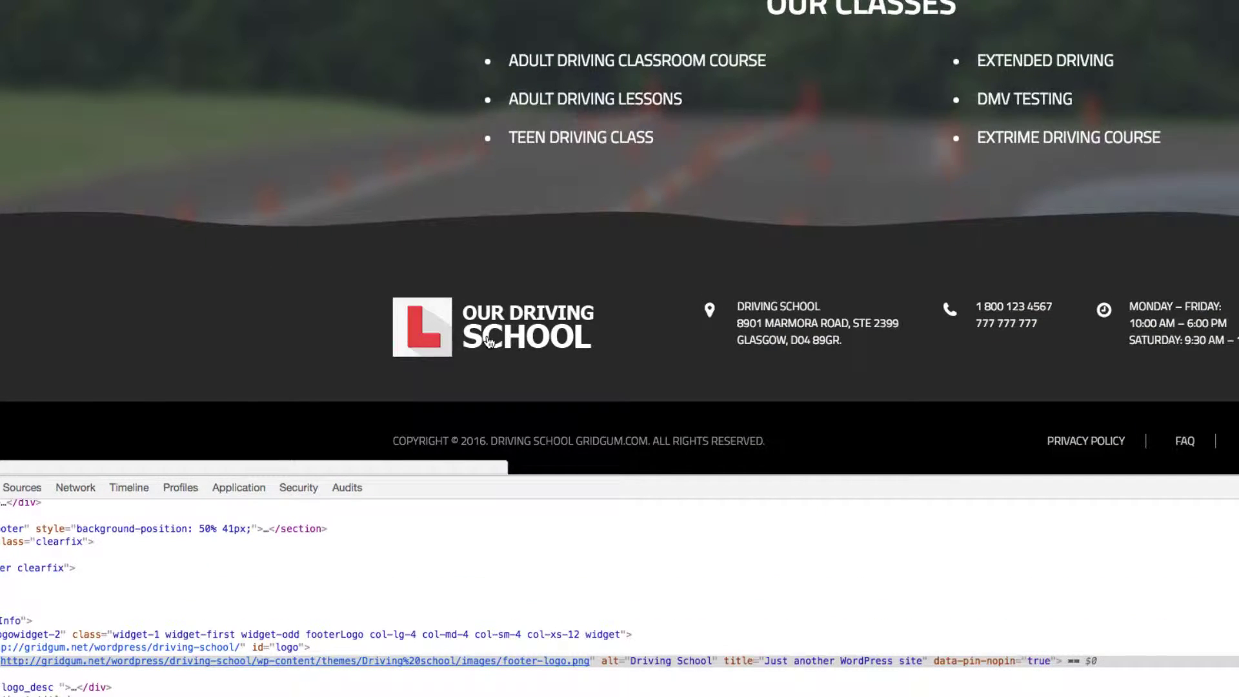
{"action": "scroll", "coordinate": [559, 350], "scroll_direction": "up", "scroll_amount": 10}
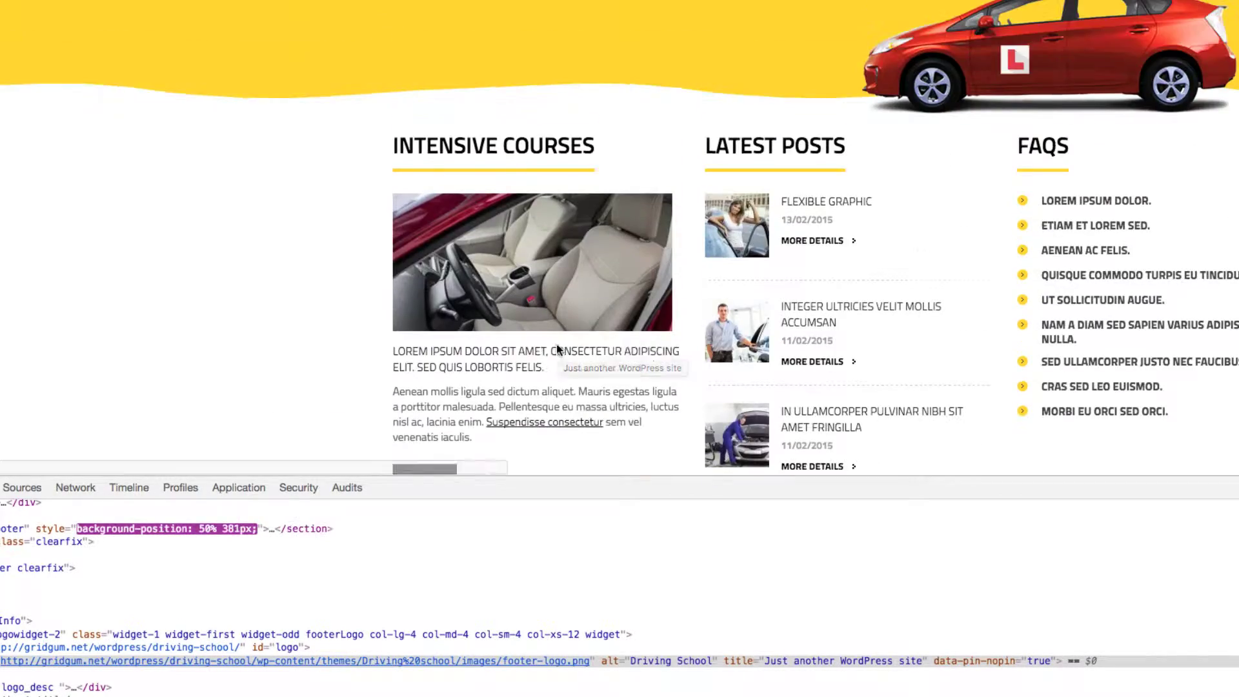
{"action": "scroll", "coordinate": [558, 350], "scroll_direction": "up", "scroll_amount": 10}
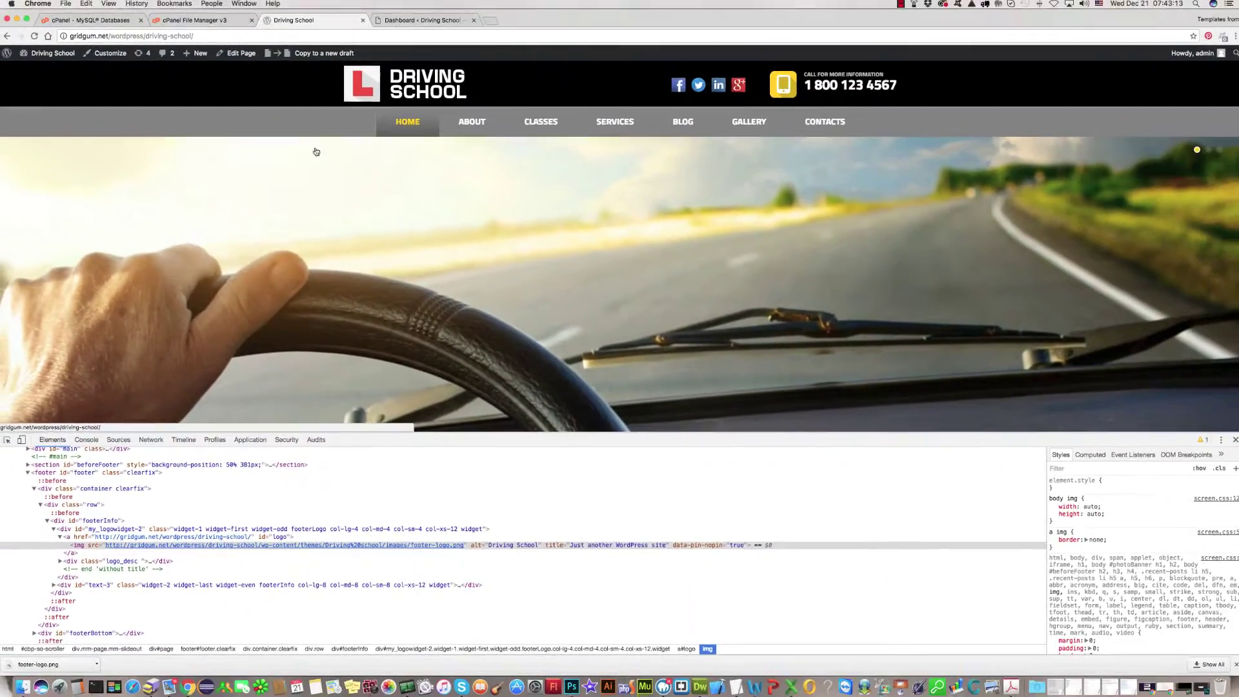
{"action": "scroll", "coordinate": [429, 197], "scroll_direction": "down", "scroll_amount": 20}
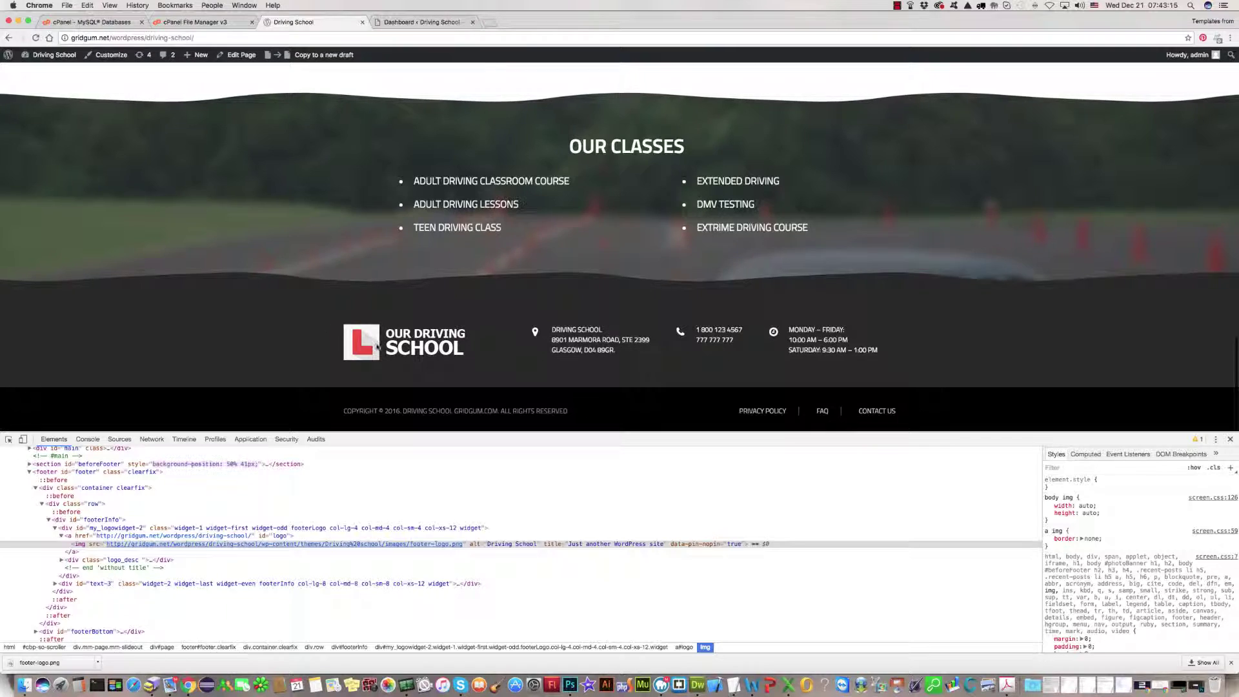